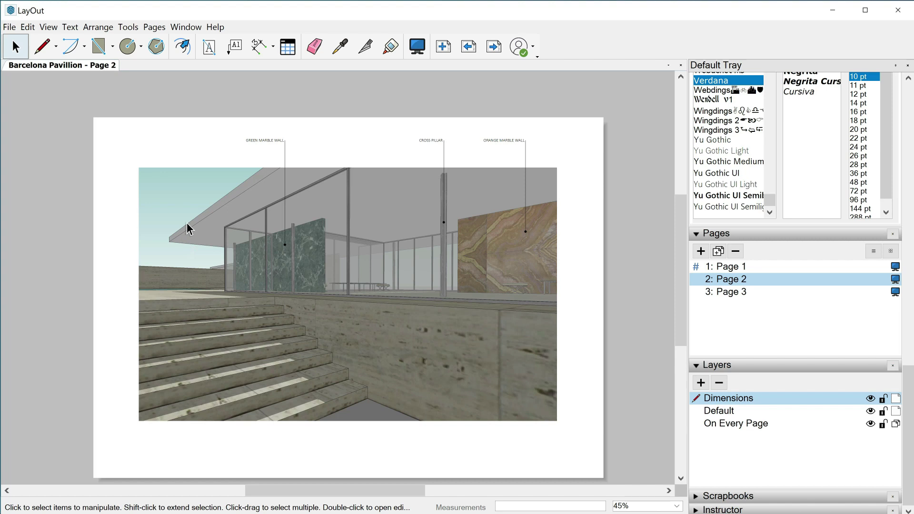
- Zoom in and out on the Page 2 pavilion render to inspect it
scroll(187, 223, up, 5)
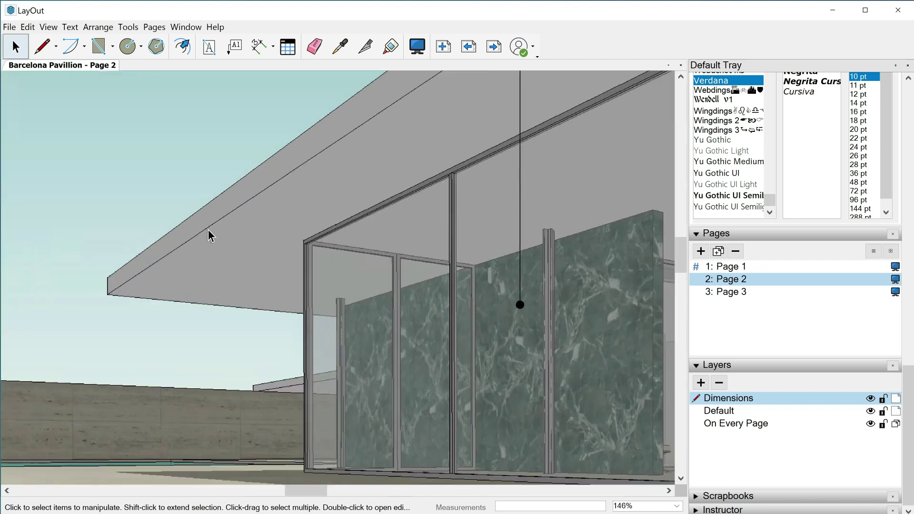
scroll(198, 247, up, 3)
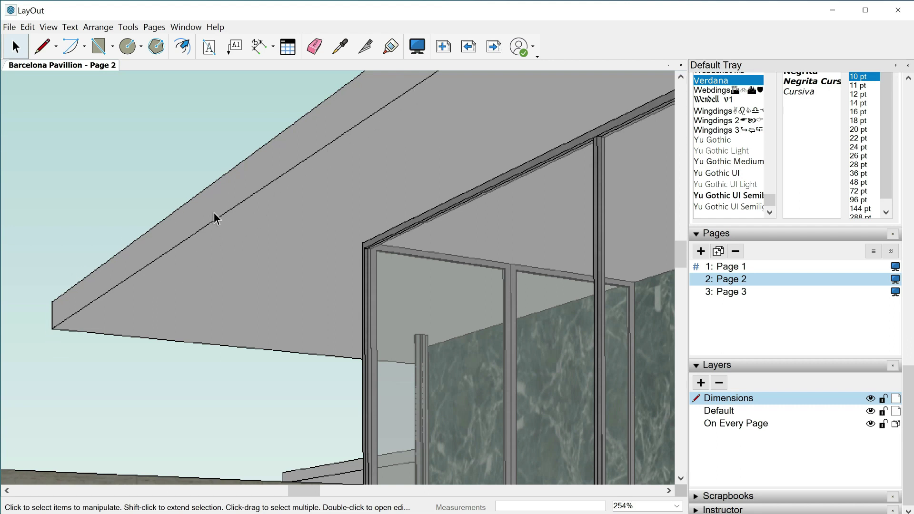
scroll(185, 210, down, 1)
scroll(275, 213, down, 2)
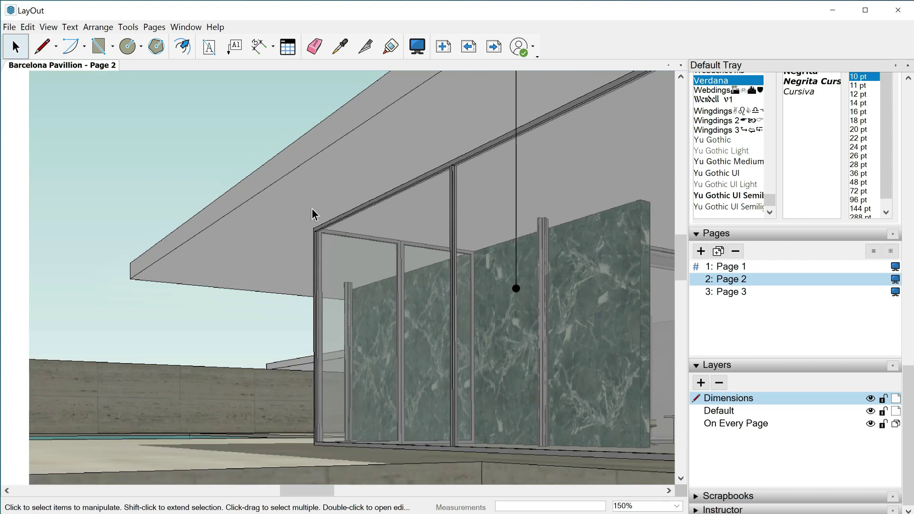
scroll(235, 214, down, 2)
scroll(155, 207, down, 2)
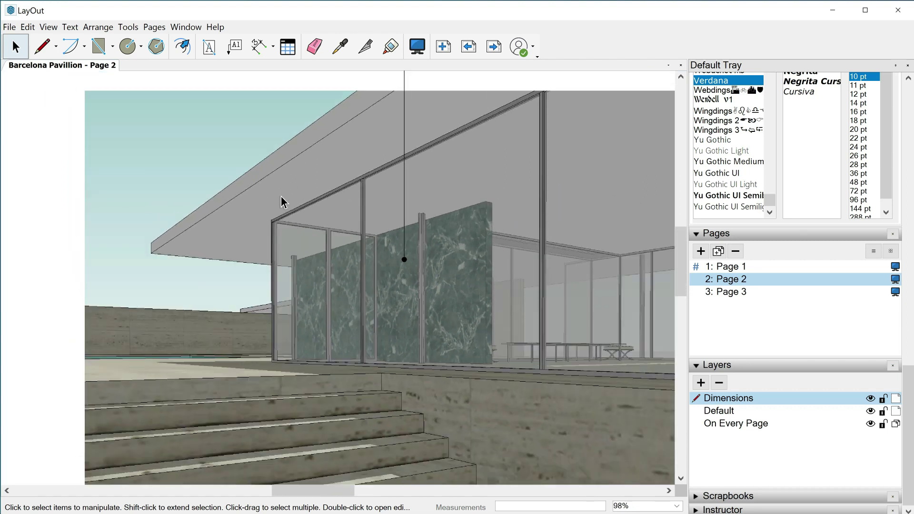
scroll(410, 173, up, 1)
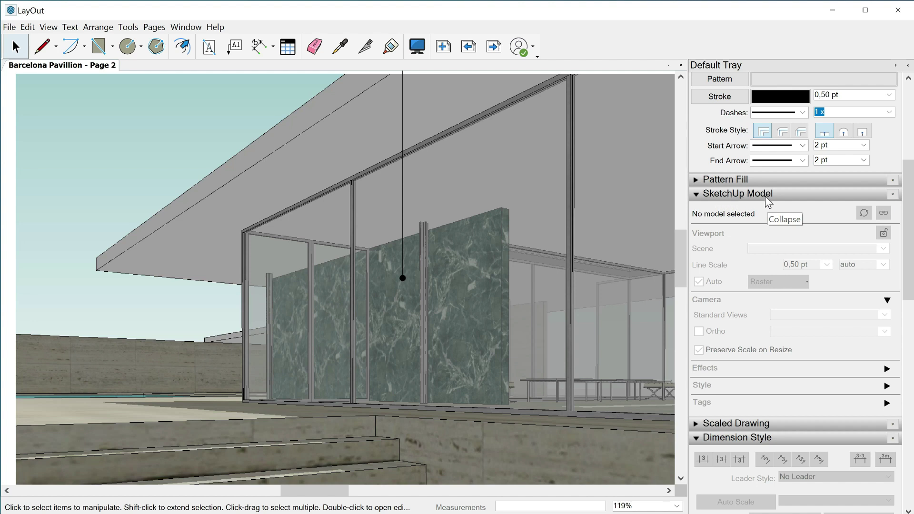
- Select the pavilion viewport to show Barcelona pavillion 10.skp, Scene 1, in the SketchUp Model panel
click(80, 140)
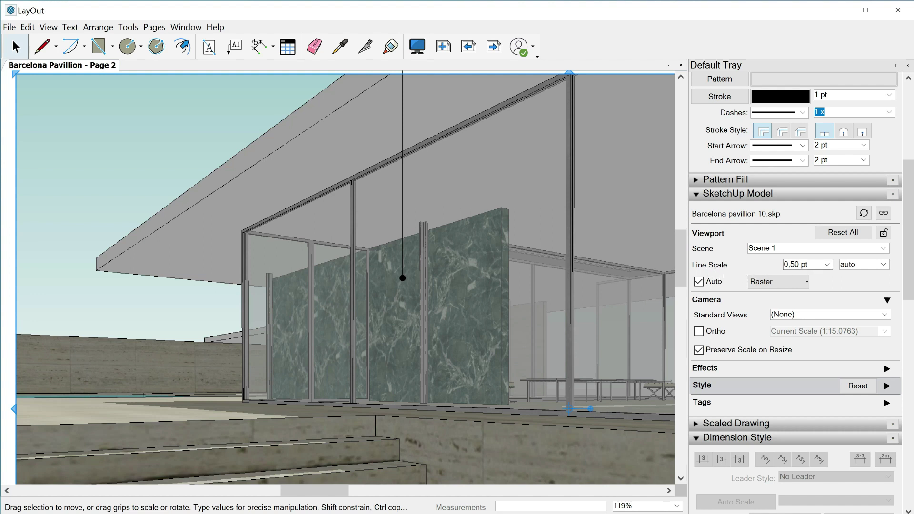
- Change the pavilion viewport's Line Scale from 0,50 pt to 1 pt, then to 0,10 pt
click(828, 265)
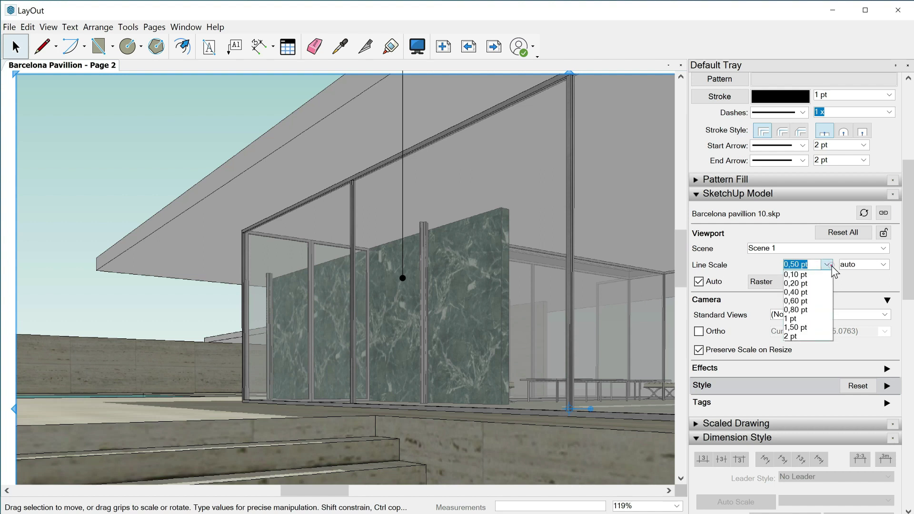
click(798, 319)
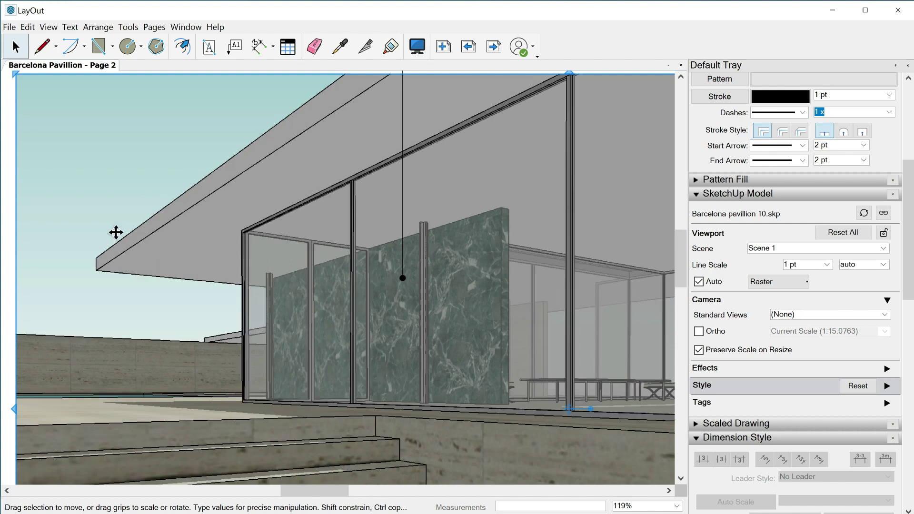
click(827, 265)
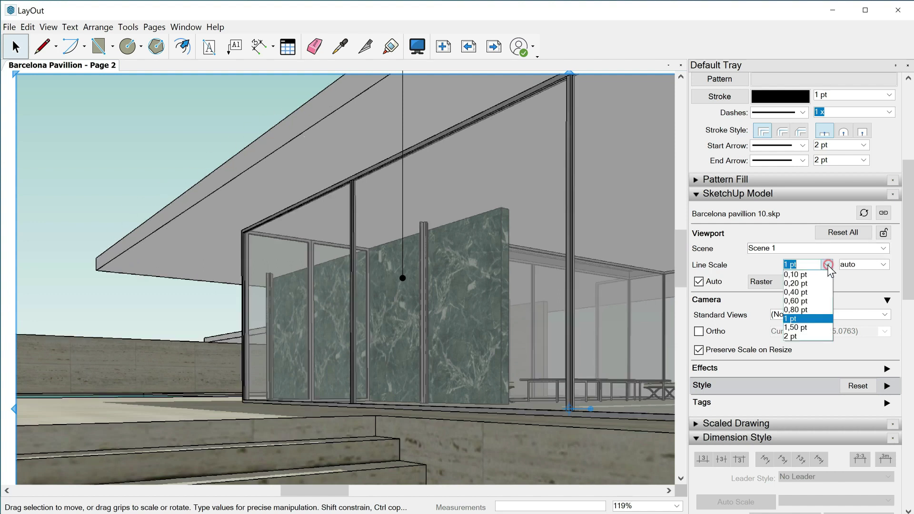
click(800, 277)
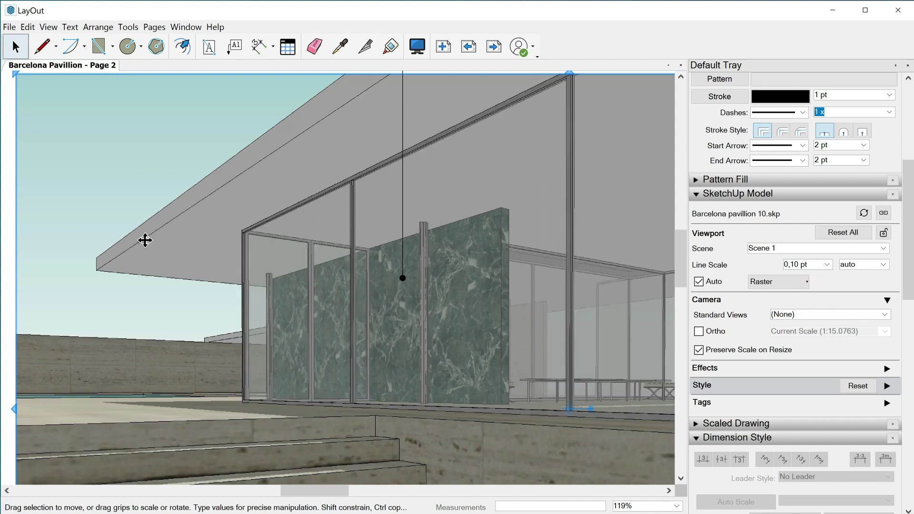
scroll(131, 213, up, 2)
scroll(149, 213, up, 4)
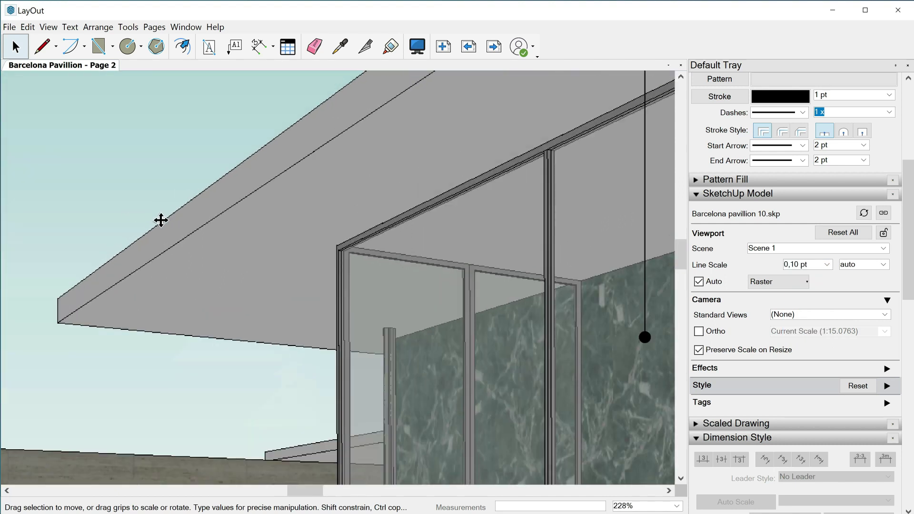
scroll(166, 227, up, 2)
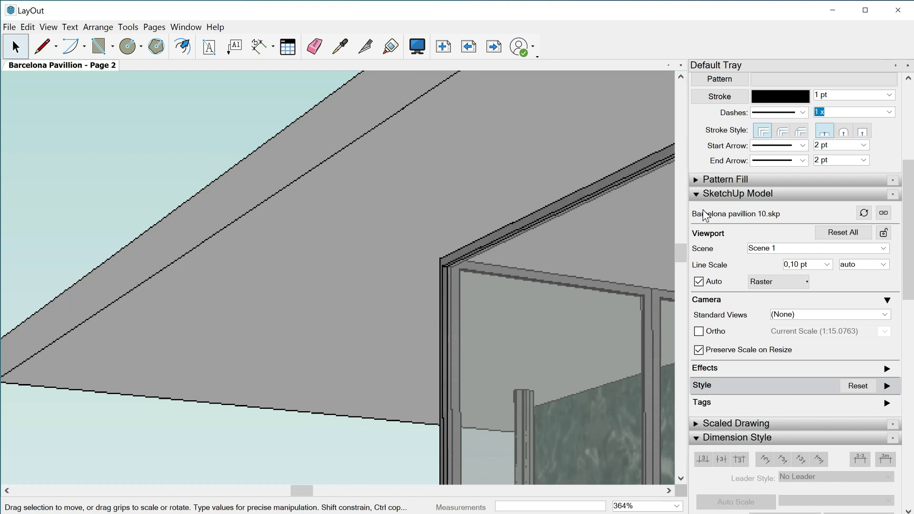
- Show the Vector, Raster and Hybrid render-mode choices for the pavilion viewport
click(803, 285)
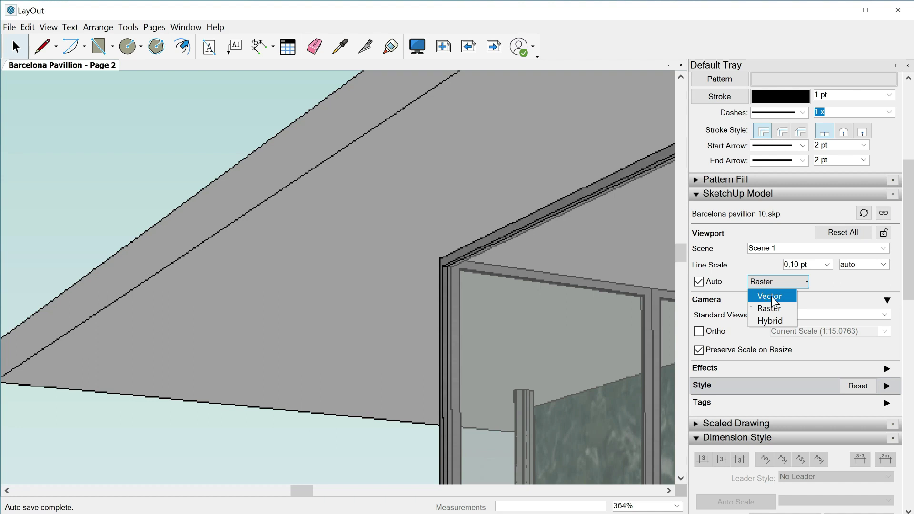
- Render the pavilion viewport in Vector mode, accept the warning, and zoom to inspect it
click(766, 296)
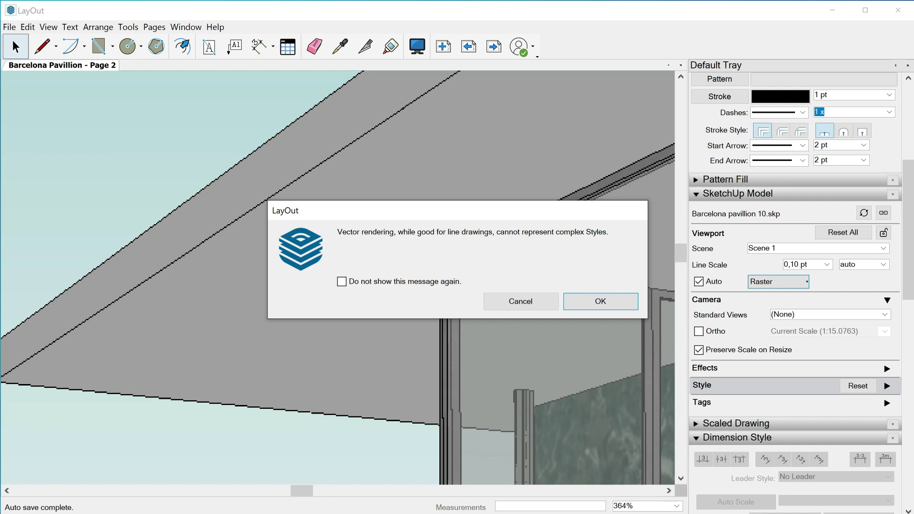
click(598, 302)
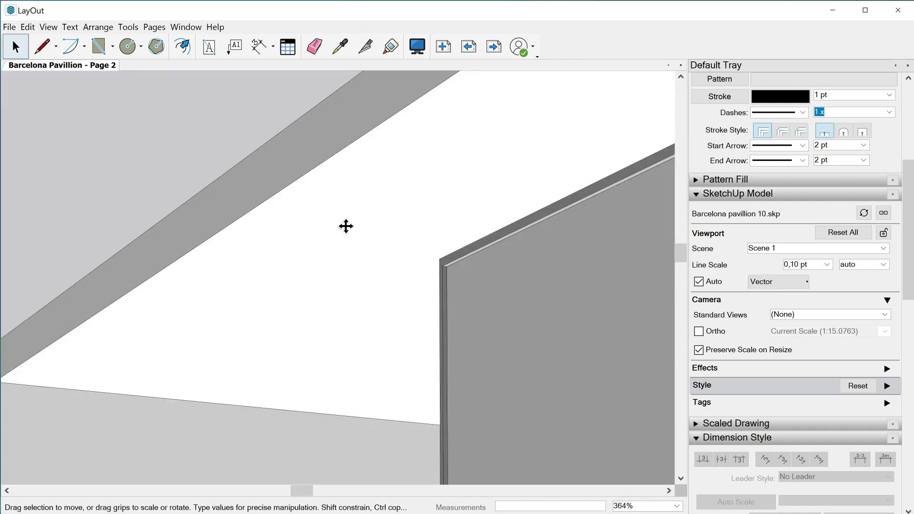
scroll(271, 278, up, 1)
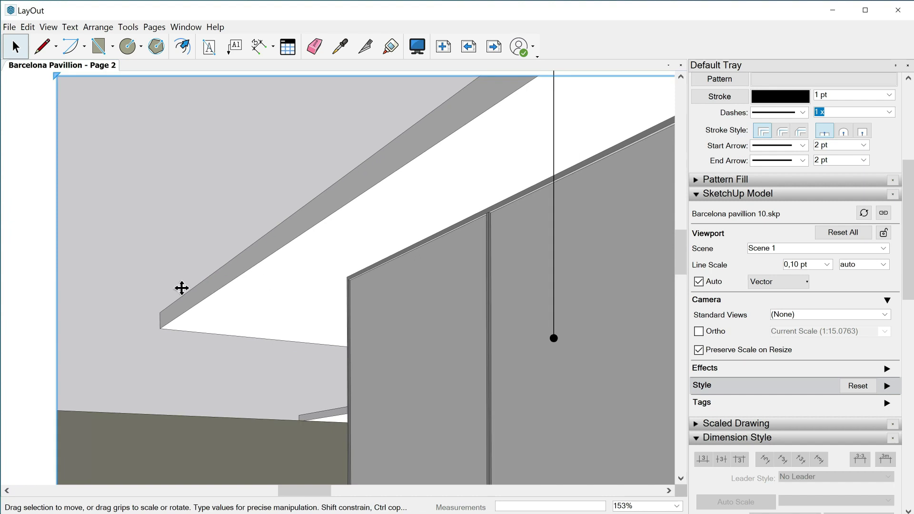
scroll(167, 313, up, 1)
scroll(165, 314, up, 4)
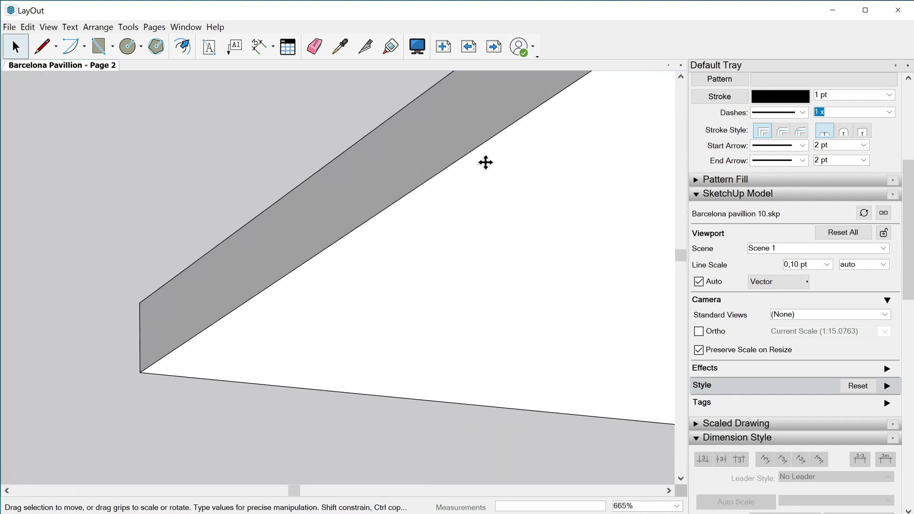
scroll(160, 281, down, 9)
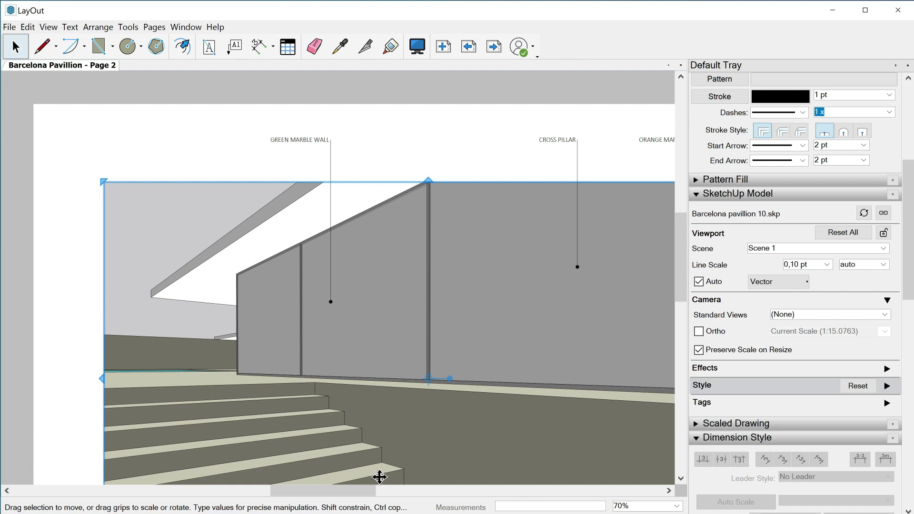
scroll(336, 436, up, 2)
scroll(324, 438, down, 3)
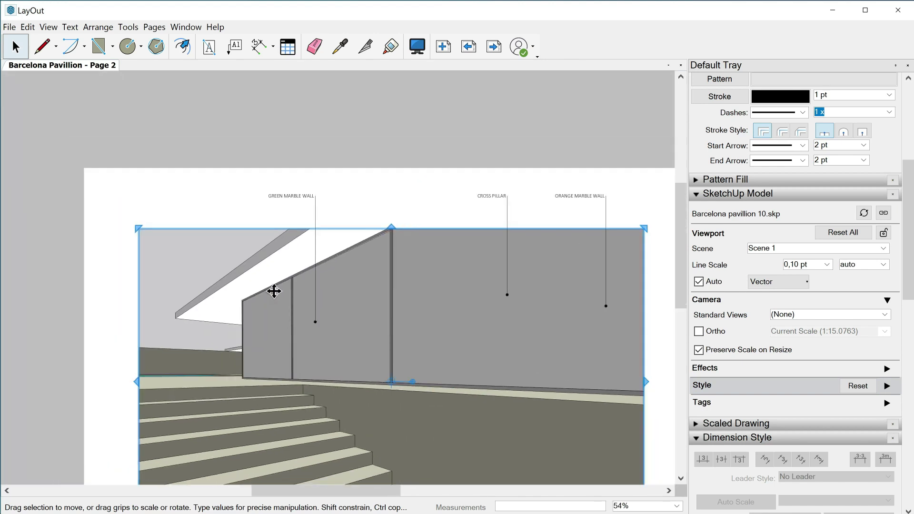
scroll(247, 255, up, 4)
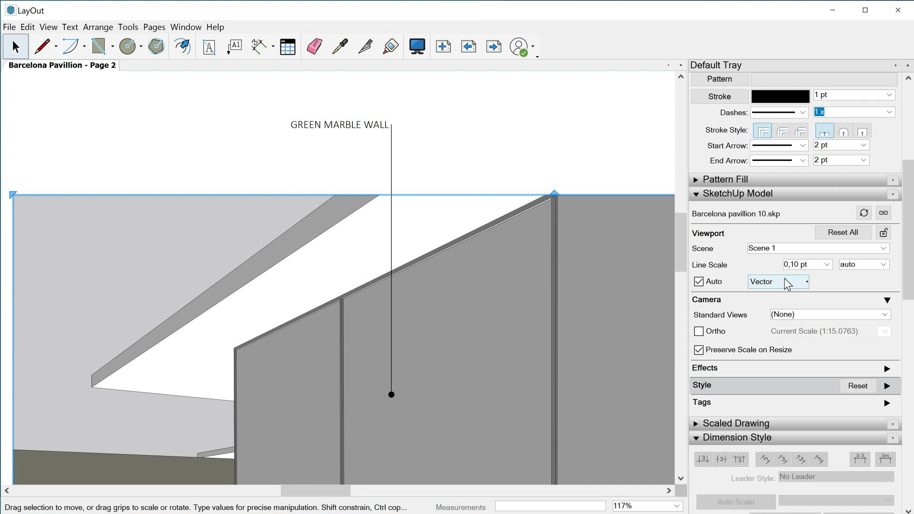
- Set the pavilion viewport's render mode to Hybrid and accept the warning
click(801, 285)
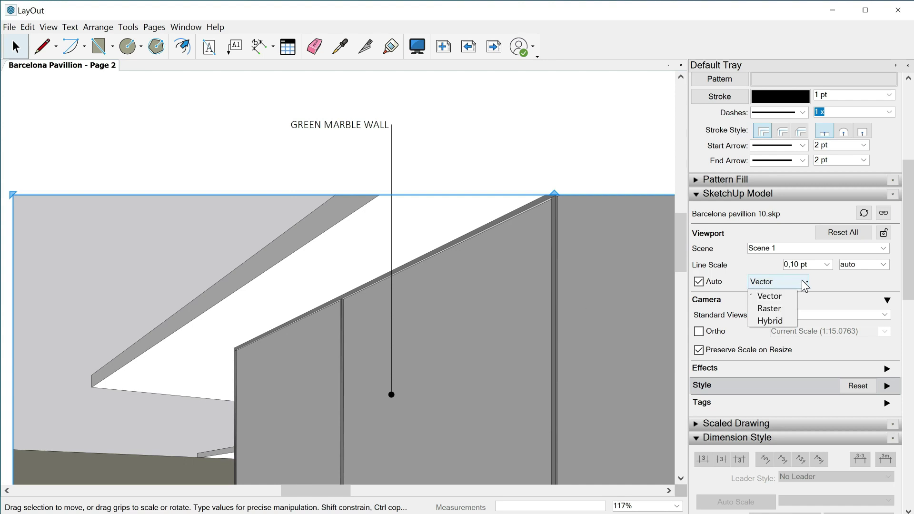
click(776, 322)
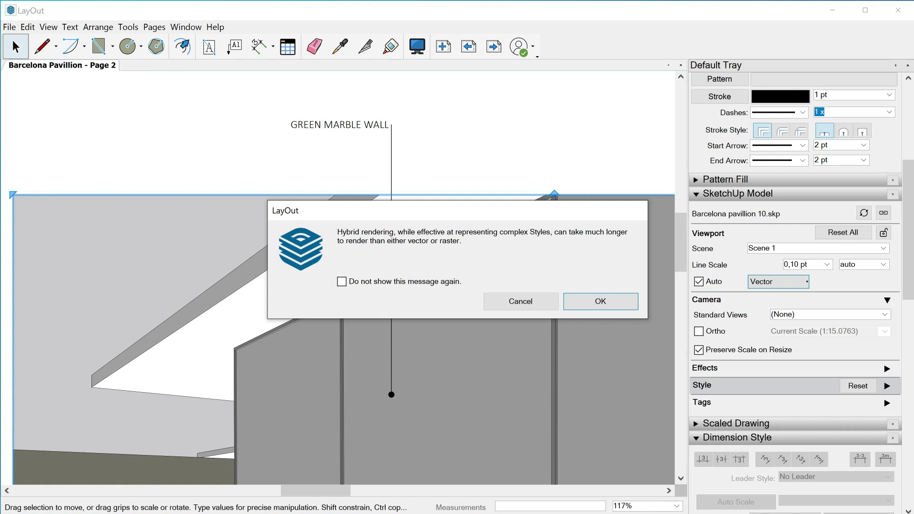
click(601, 301)
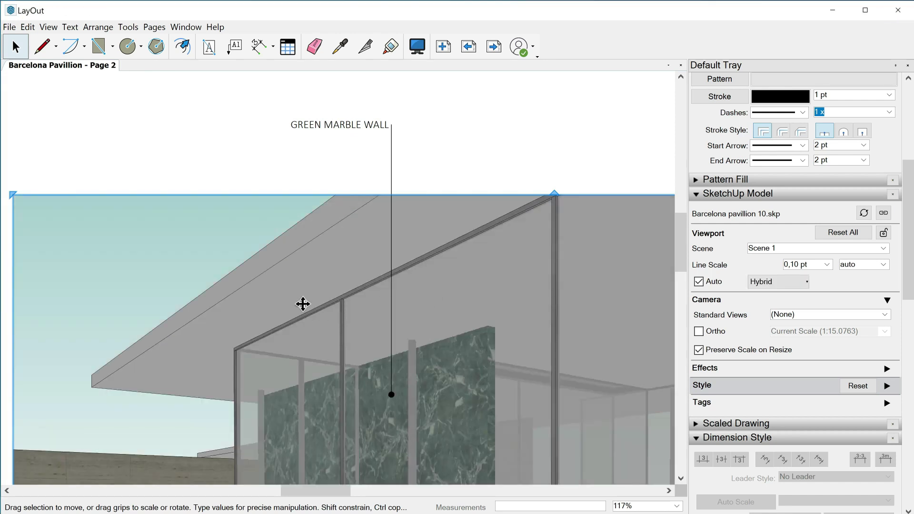
scroll(86, 383, up, 5)
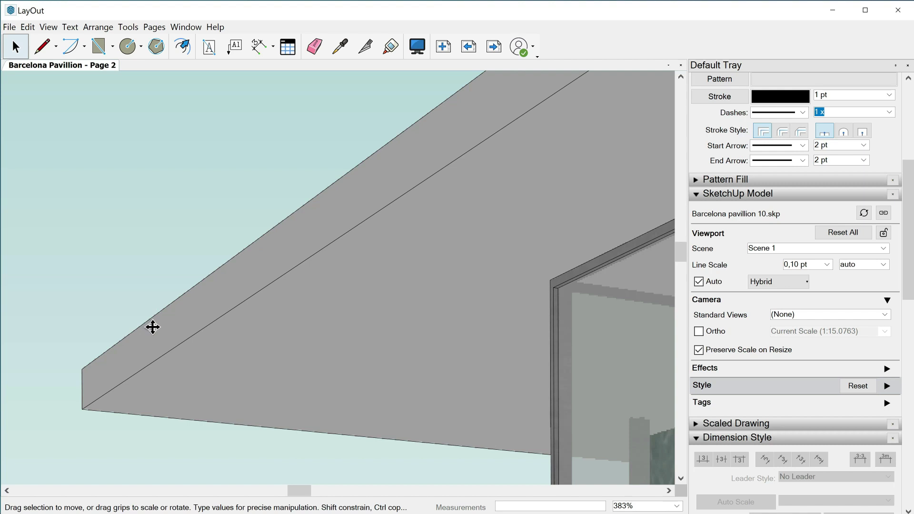
scroll(152, 327, down, 10)
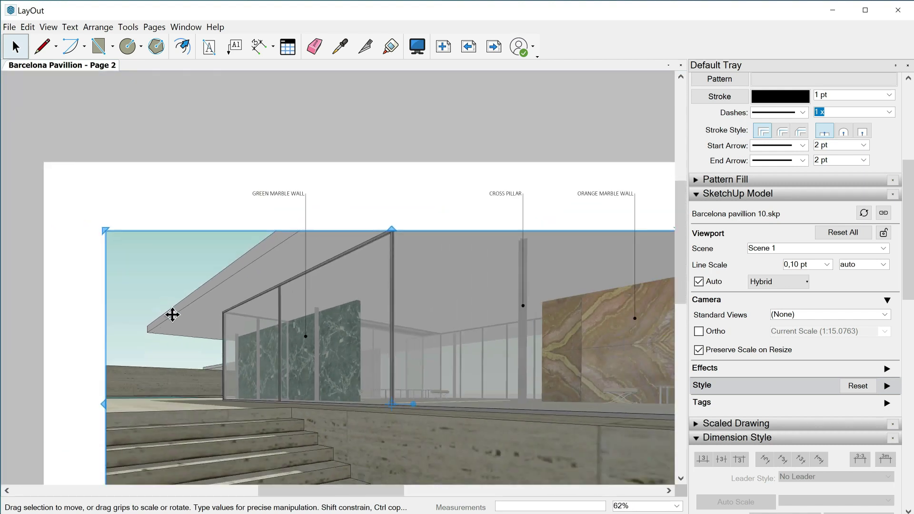
scroll(172, 314, down, 1)
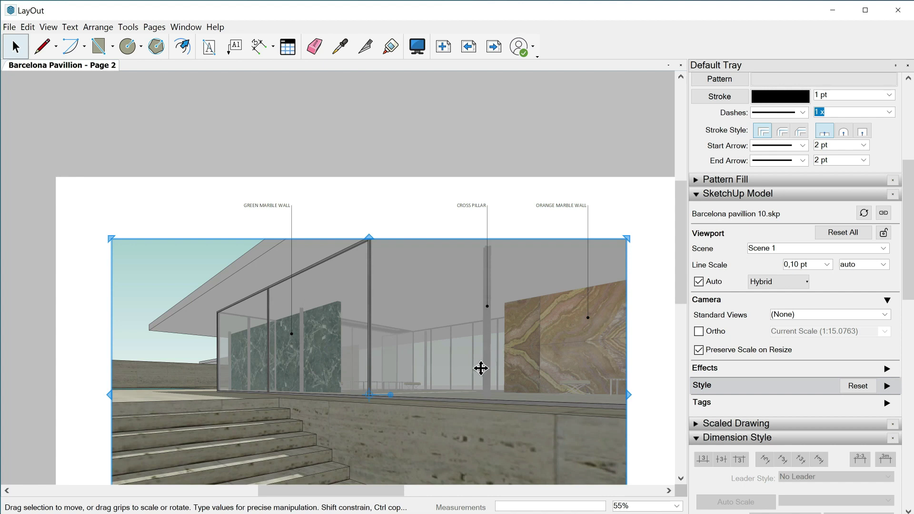
scroll(481, 369, up, 5)
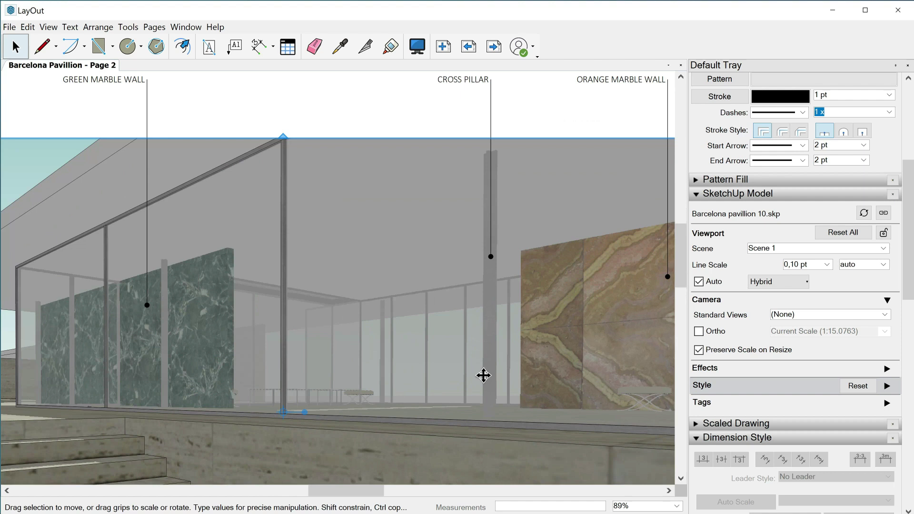
scroll(484, 394, up, 1)
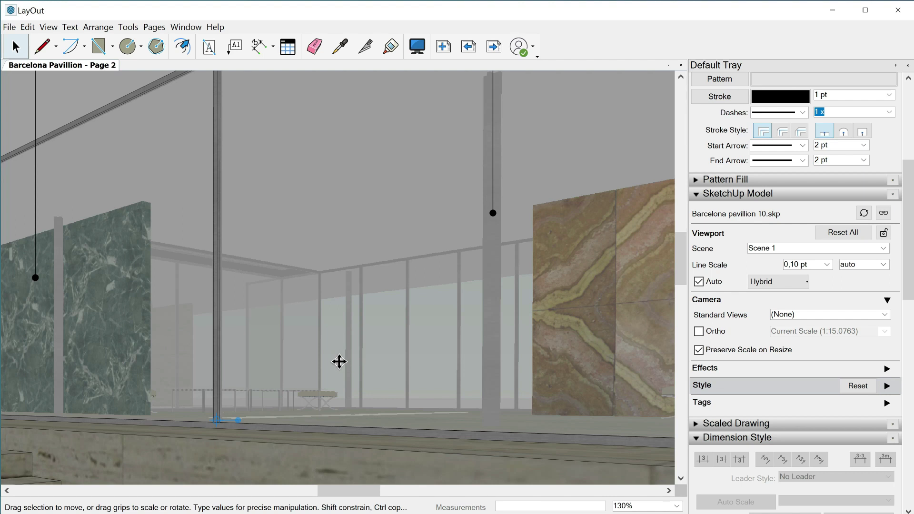
- Render the Page 2 perspective viewport in Raster mode
scroll(339, 363, down, 1)
click(796, 281)
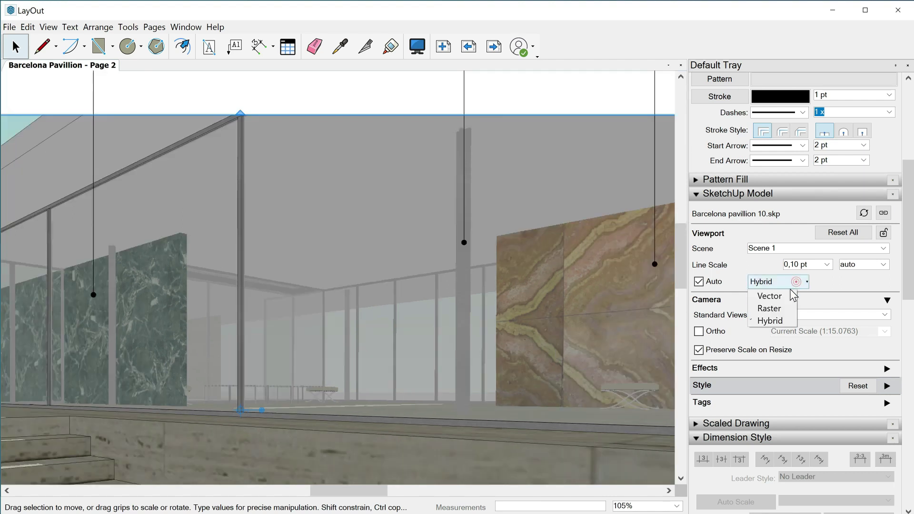
click(775, 309)
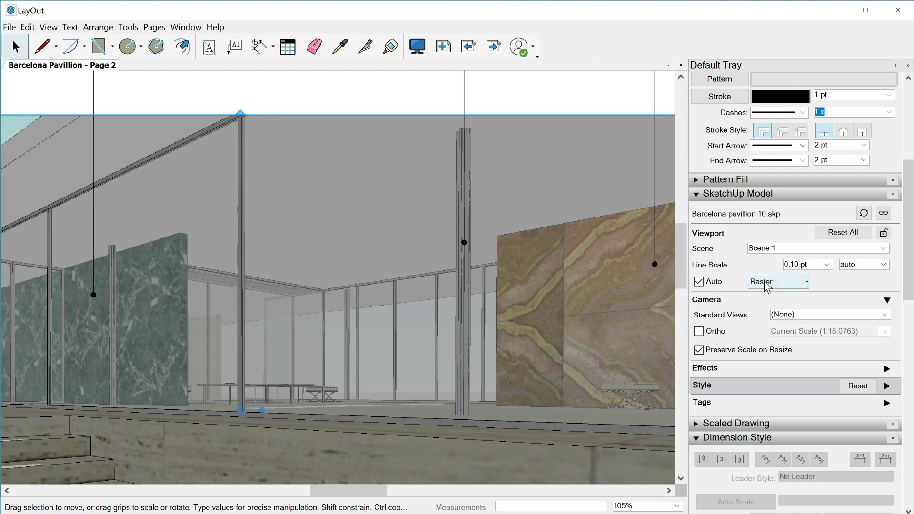
- Return the perspective viewport to Hybrid rendering, accepting the warning
click(796, 283)
click(771, 320)
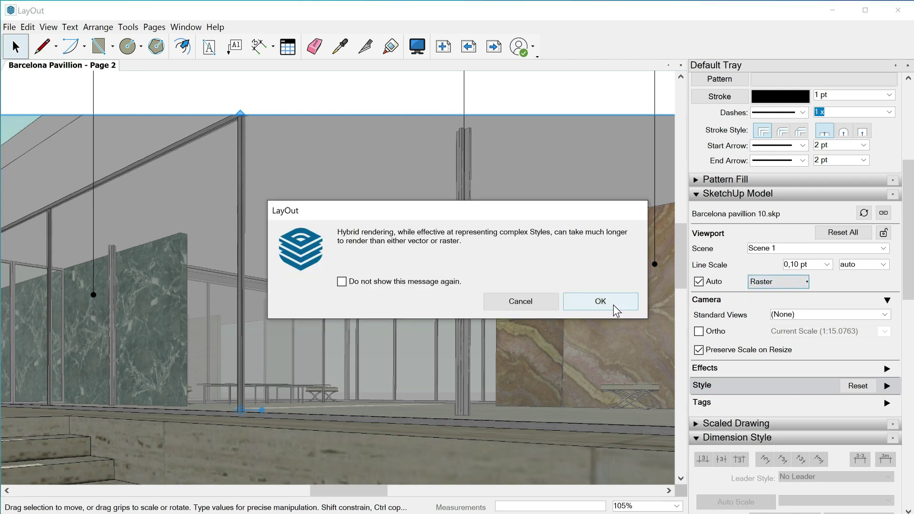
key(Return)
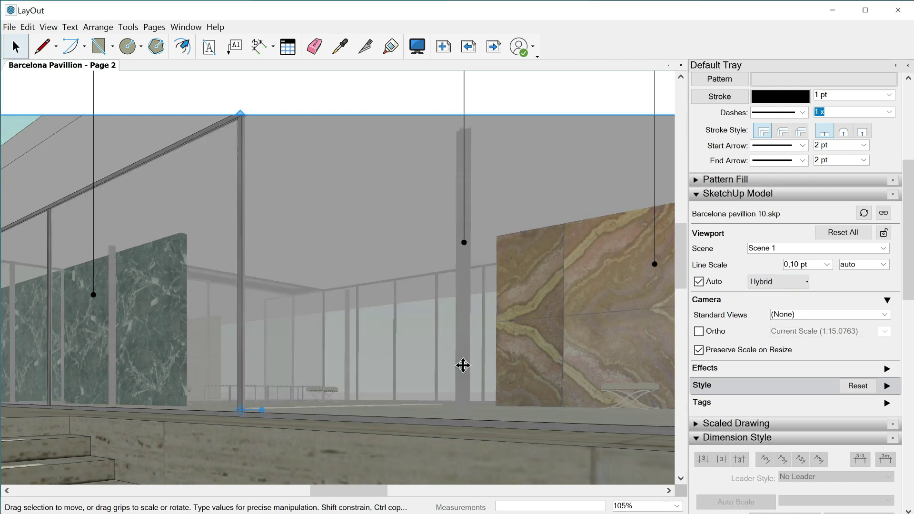
scroll(461, 366, down, 2)
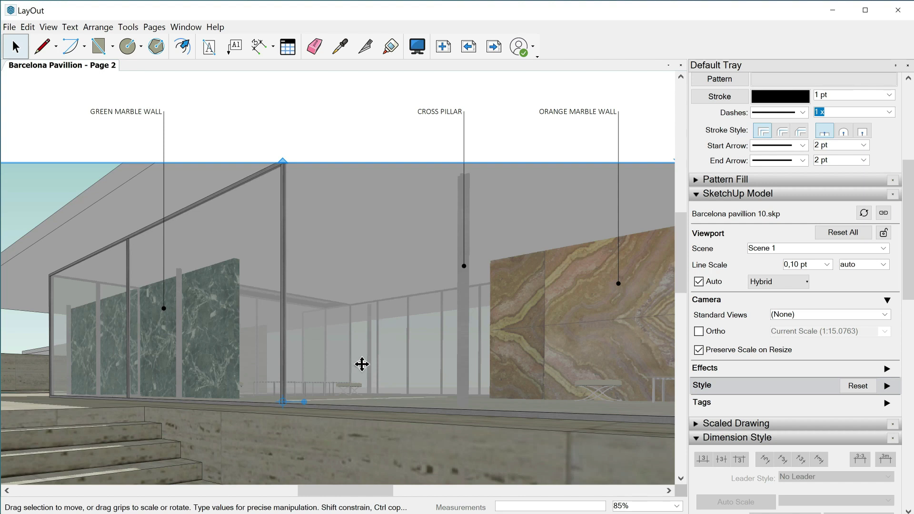
scroll(405, 328, down, 3)
scroll(409, 334, down, 1)
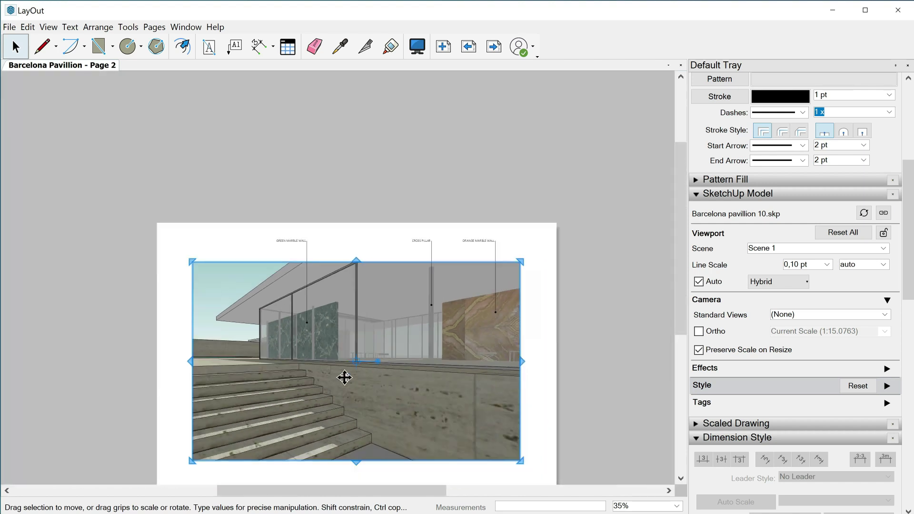
scroll(313, 431, up, 1)
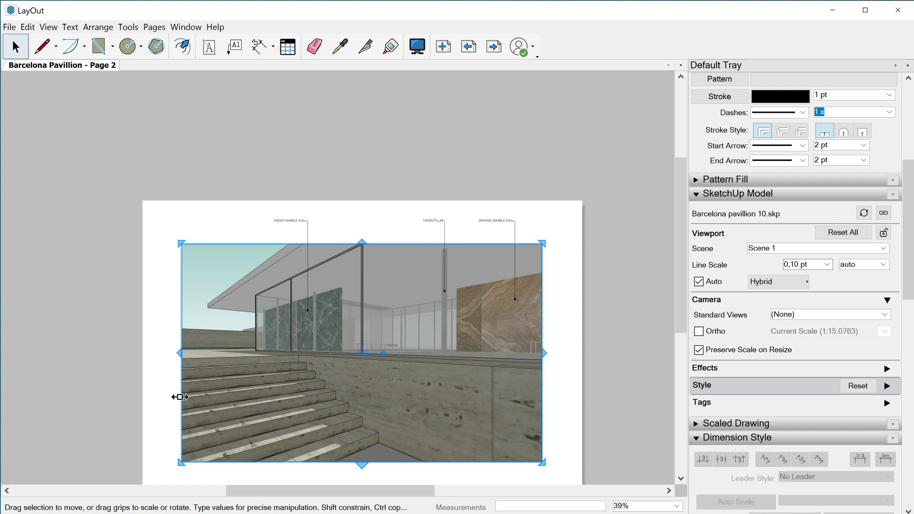
scroll(265, 364, up, 5)
scroll(299, 340, down, 3)
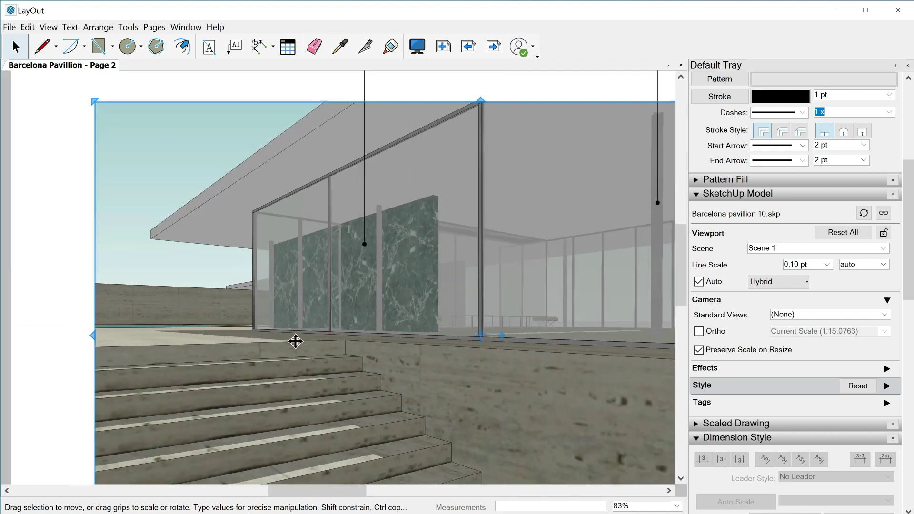
scroll(286, 340, down, 3)
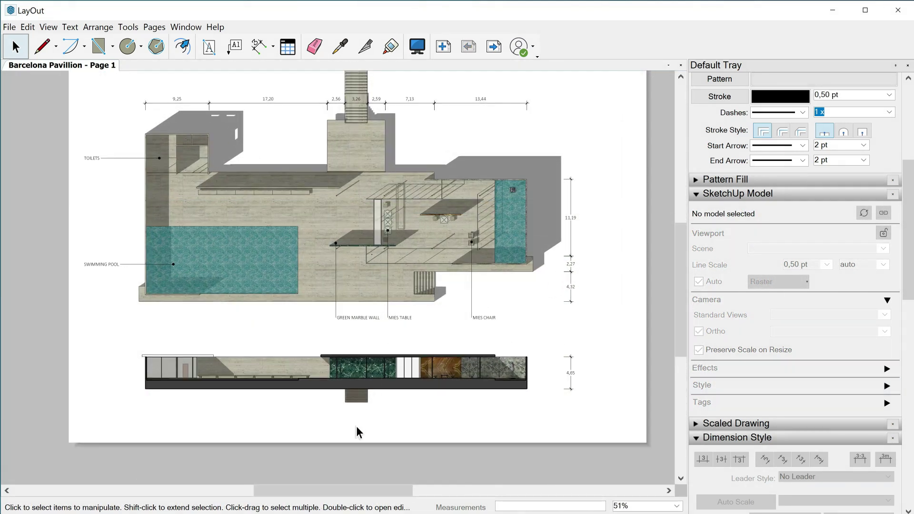
- Zoom in on the Page 1 section elevation viewport
scroll(368, 418, up, 2)
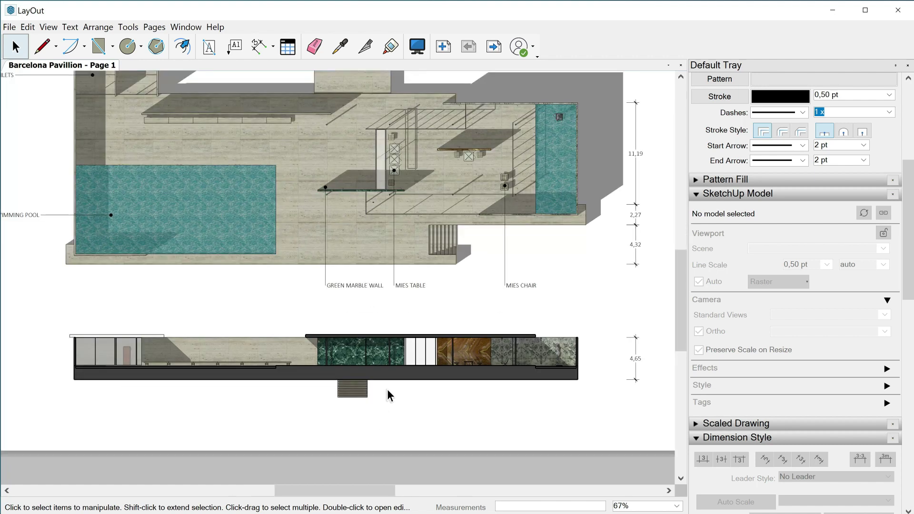
scroll(401, 350, up, 3)
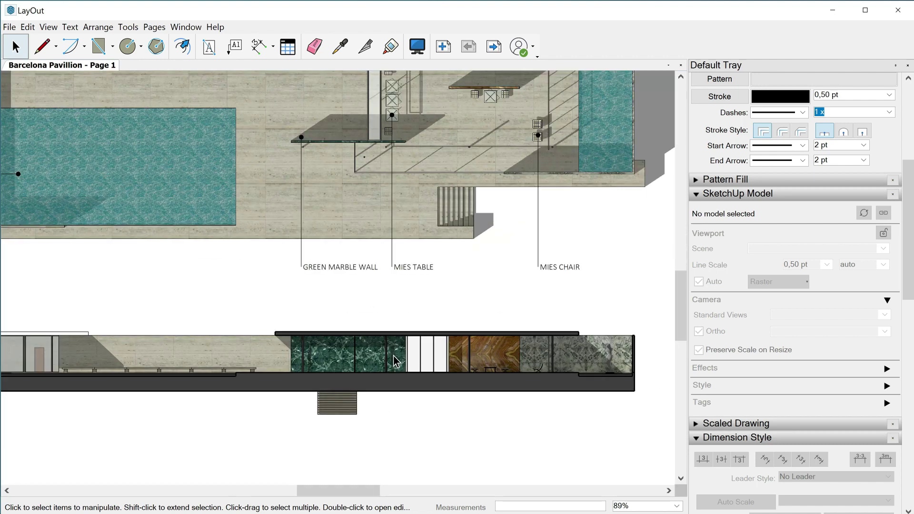
scroll(394, 367, up, 3)
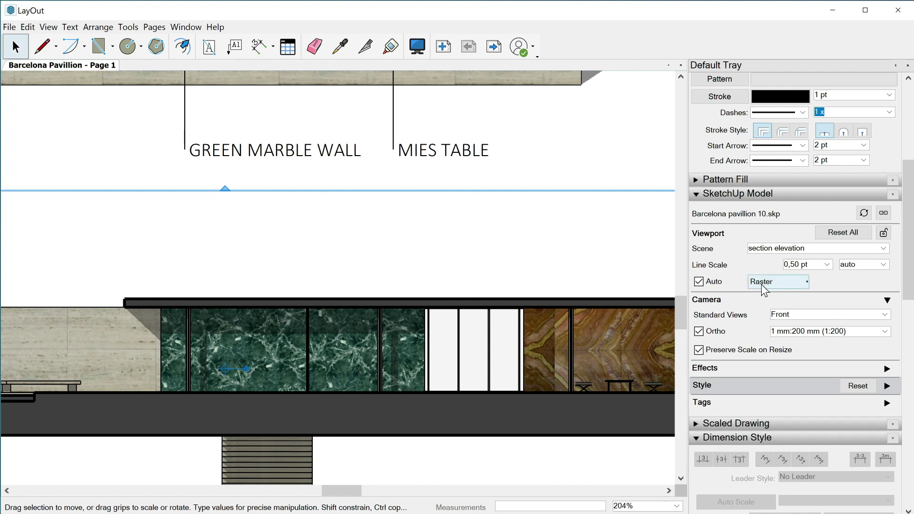
scroll(175, 316, up, 3)
scroll(174, 316, up, 7)
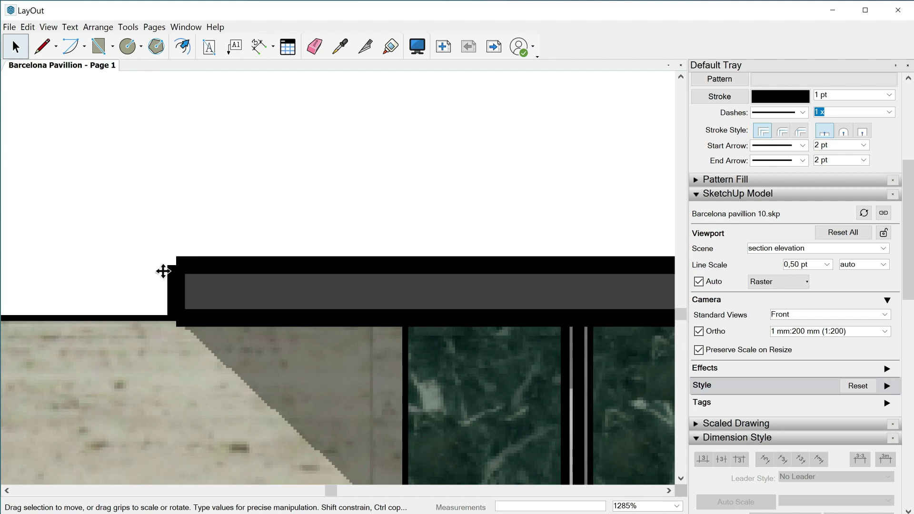
scroll(599, 333, down, 10)
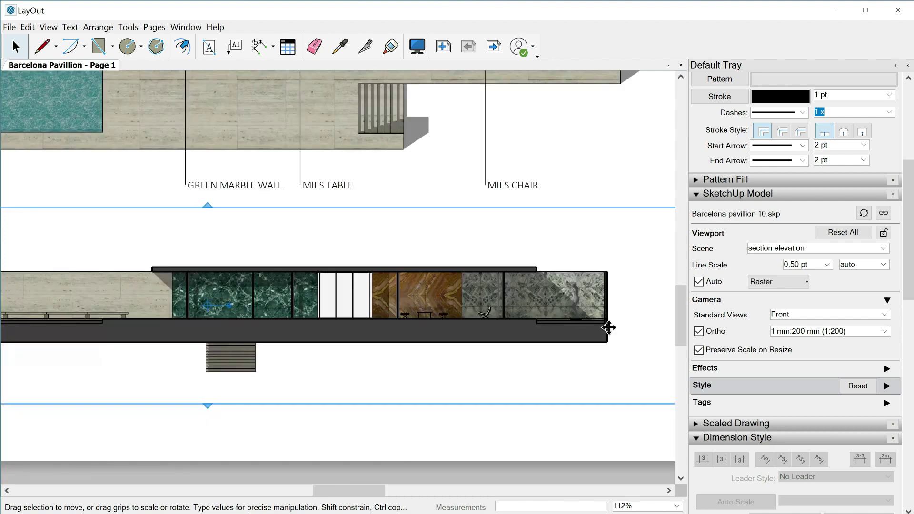
scroll(609, 327, up, 9)
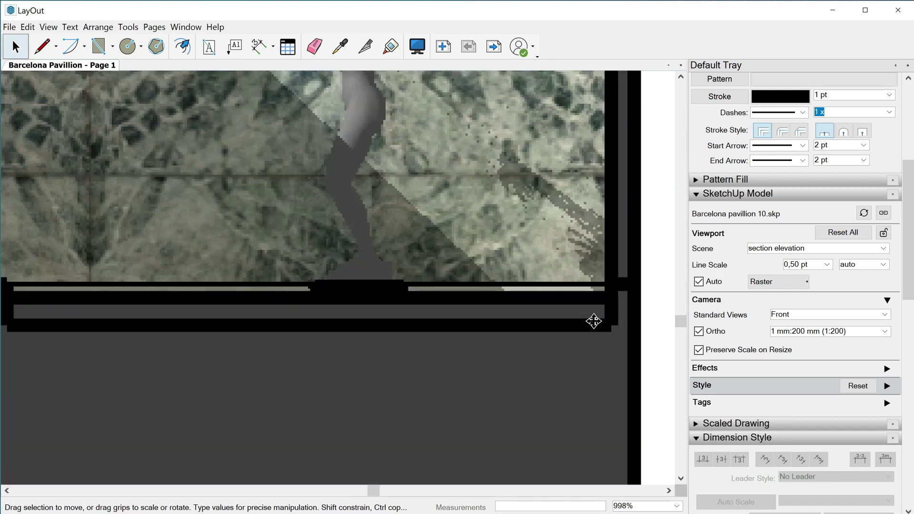
scroll(594, 321, down, 4)
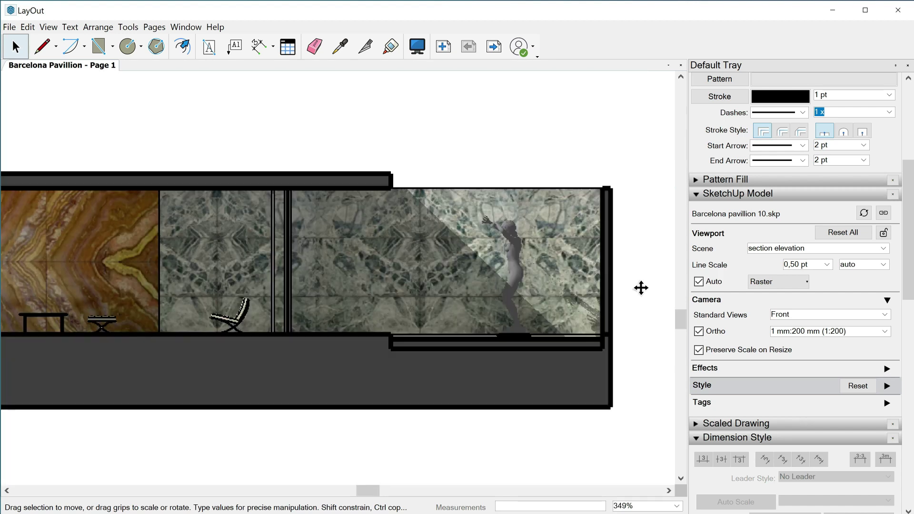
- Set the section elevation viewport to Hybrid rendering, accept the warning, and inspect the outlines
click(804, 282)
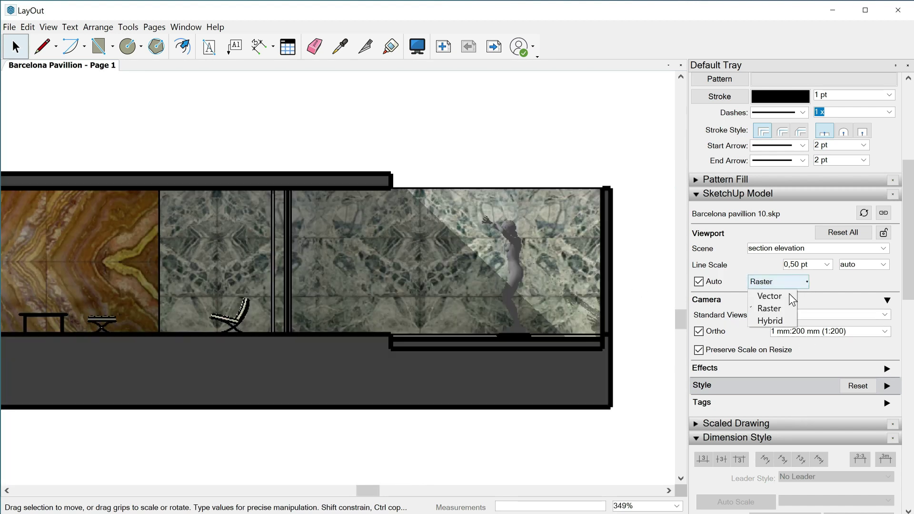
click(770, 320)
click(597, 300)
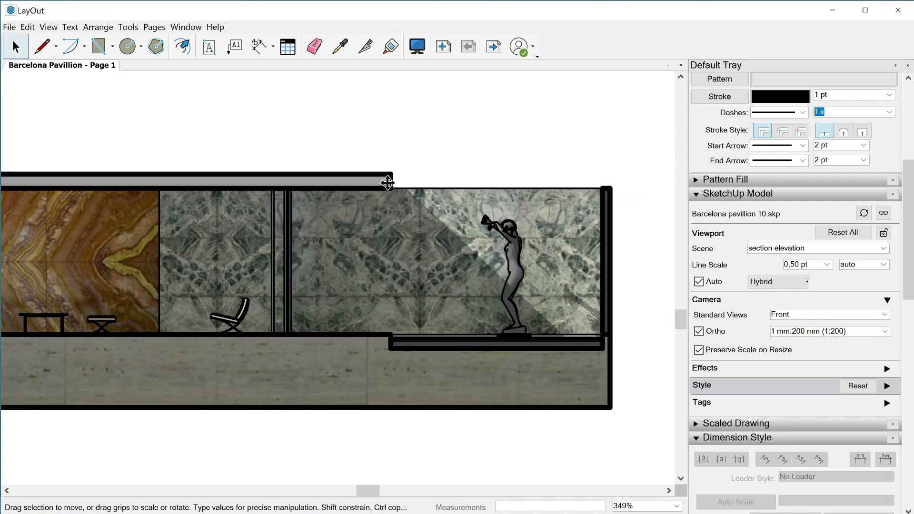
scroll(388, 183, up, 6)
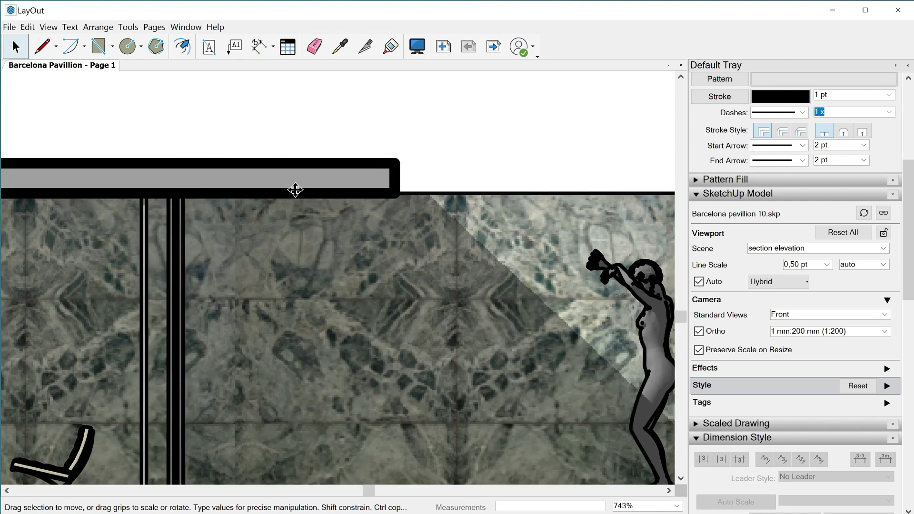
scroll(296, 190, down, 4)
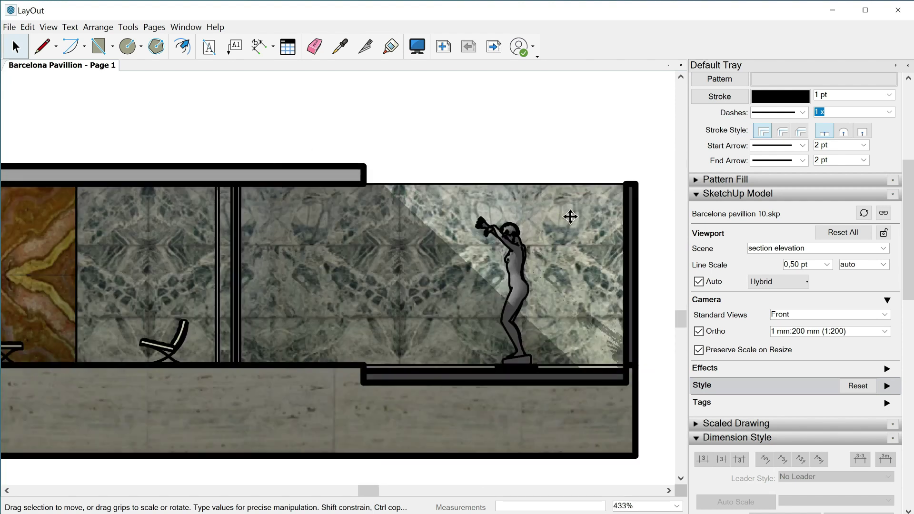
scroll(566, 214, down, 3)
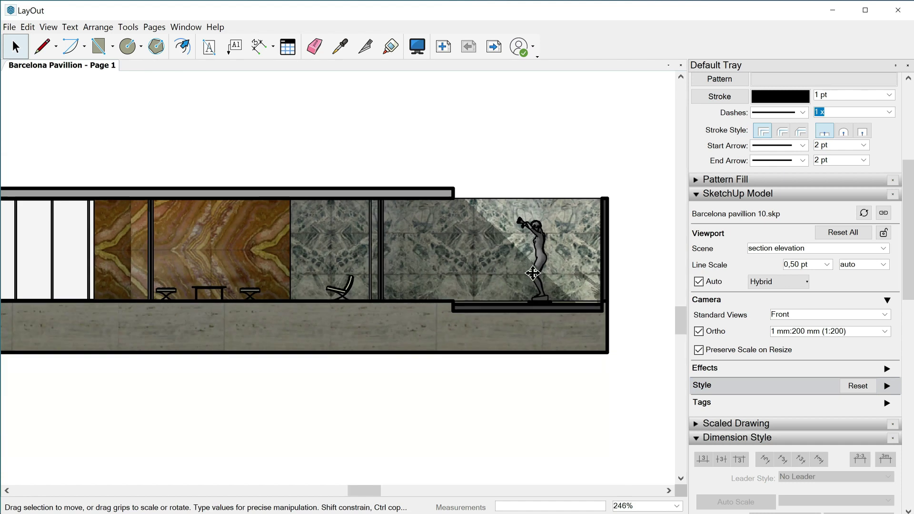
scroll(630, 280, down, 2)
scroll(629, 280, down, 1)
scroll(27, 274, up, 3)
scroll(248, 234, up, 5)
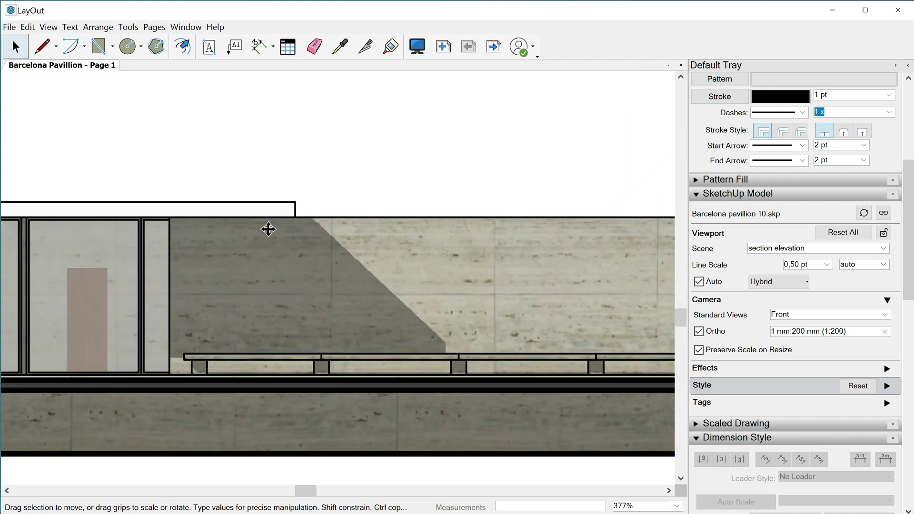
scroll(192, 259, down, 4)
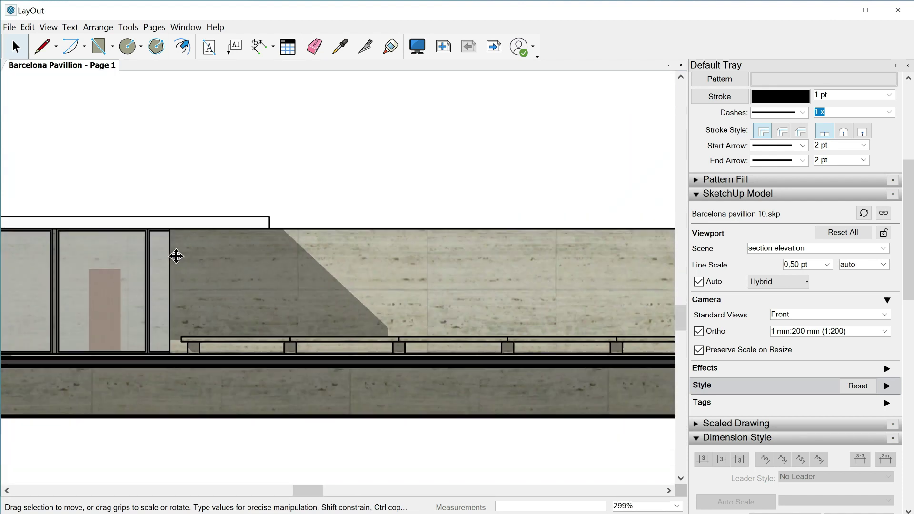
scroll(651, 328, up, 4)
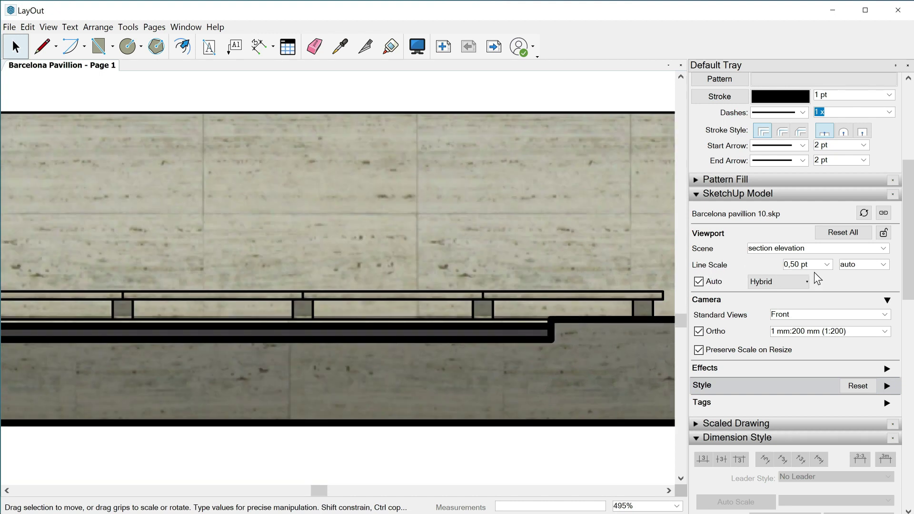
- Set the section elevation's Line Scale to 0,30 pt and zoom out to review it
click(829, 265)
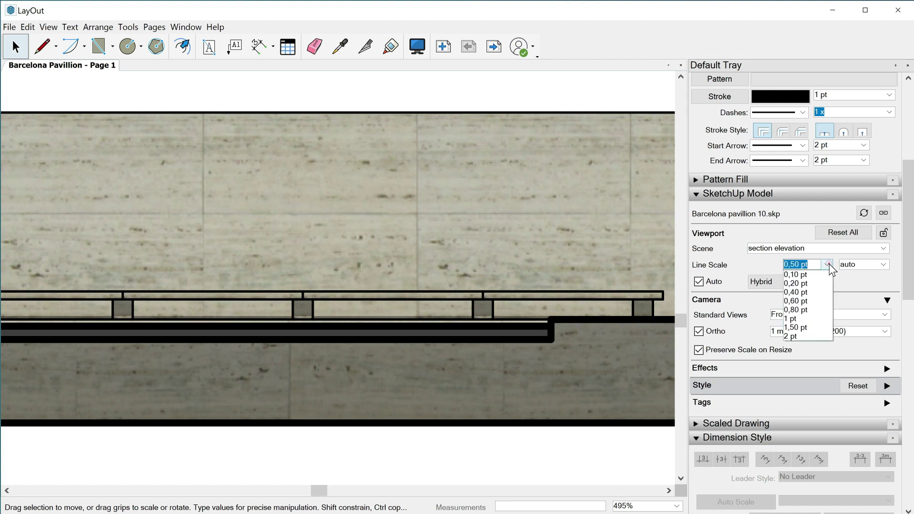
click(800, 285)
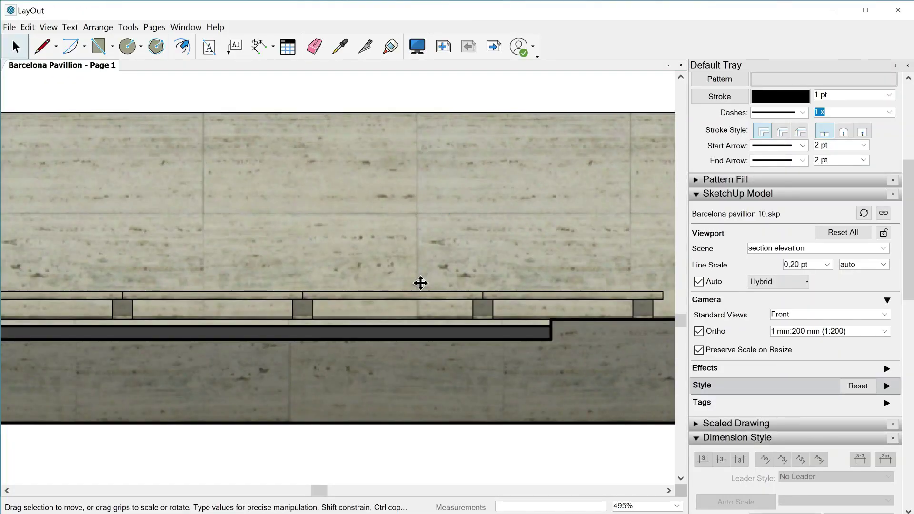
scroll(421, 283, down, 4)
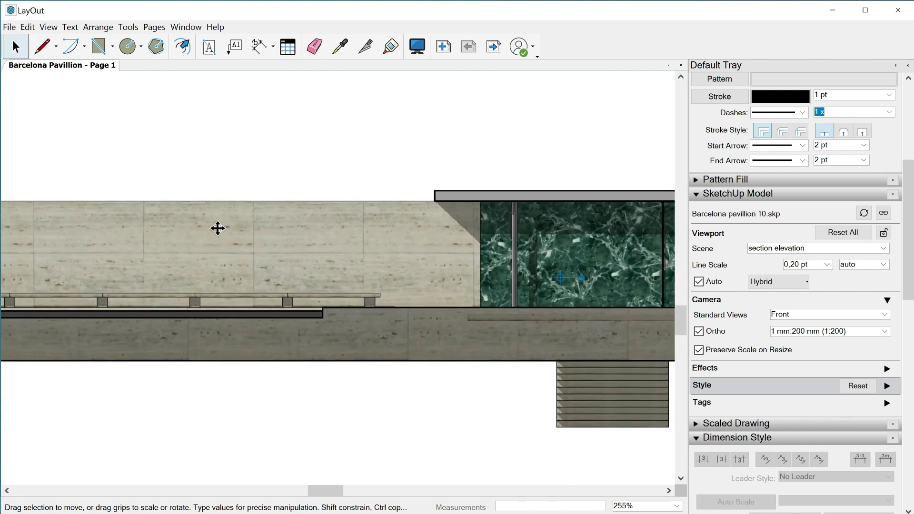
scroll(210, 226, down, 4)
scroll(355, 212, up, 2)
scroll(355, 212, up, 3)
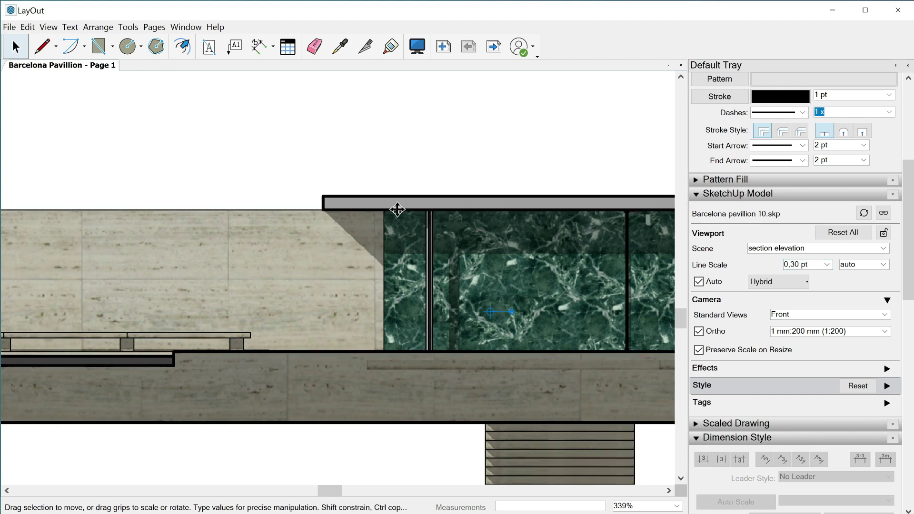
scroll(397, 209, down, 8)
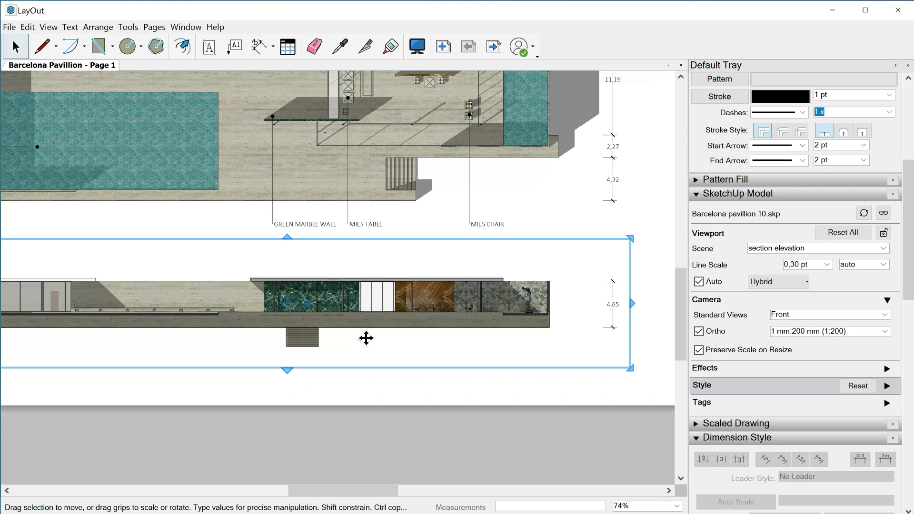
- Unlock the floor plan viewport and switch its rendering from Raster to Vector, accepting the warning
drag(678, 287, 676, 267)
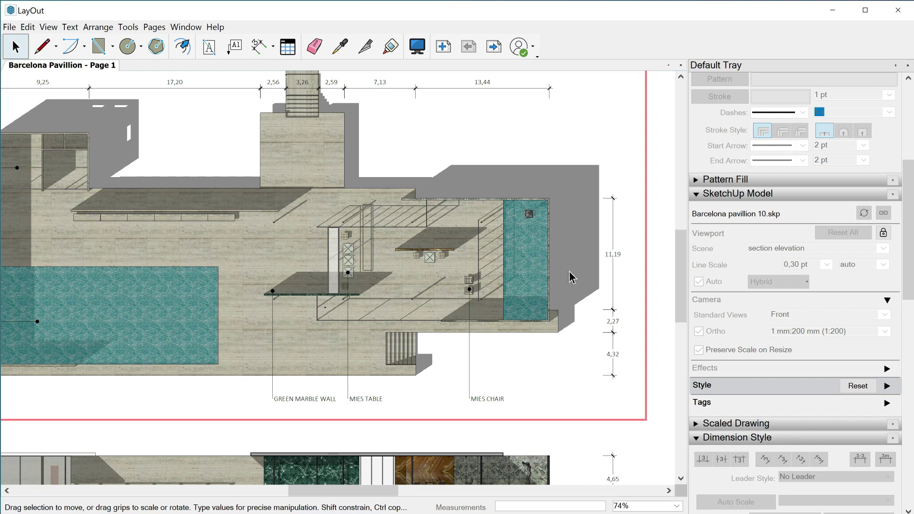
right_click(645, 247)
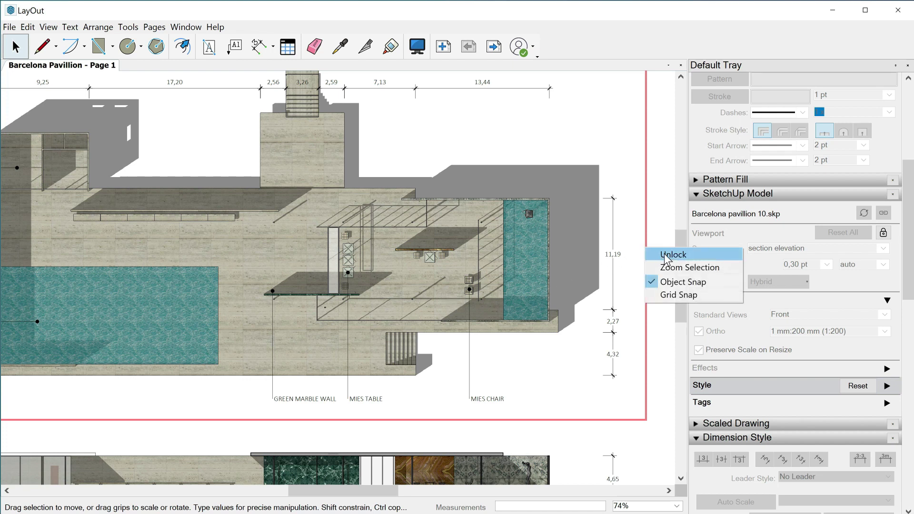
click(659, 252)
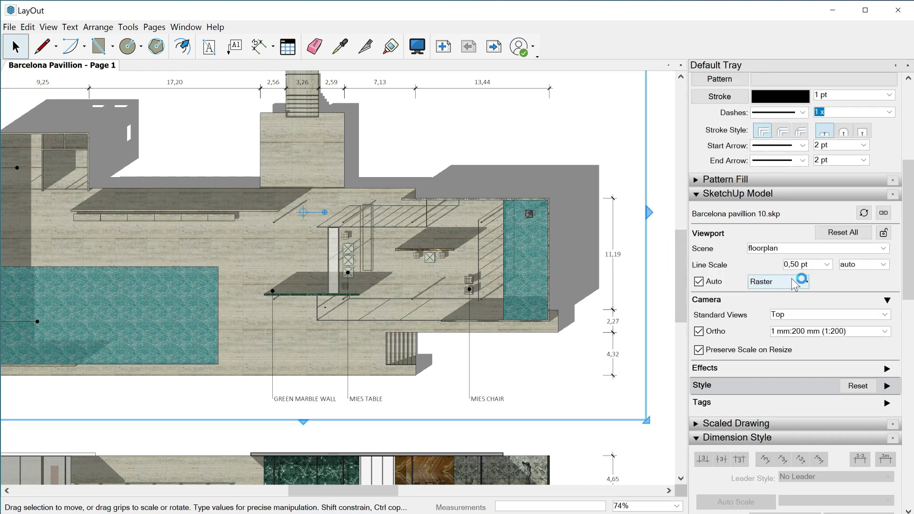
click(802, 282)
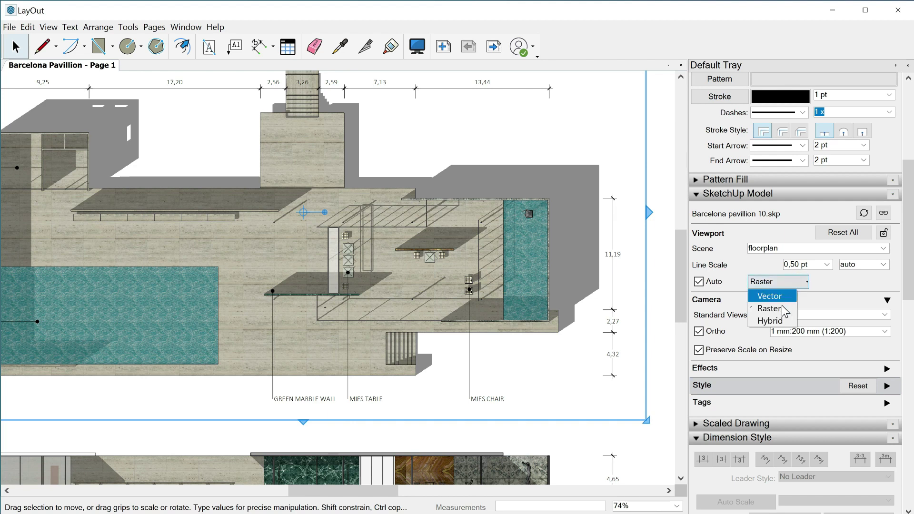
click(768, 297)
click(600, 300)
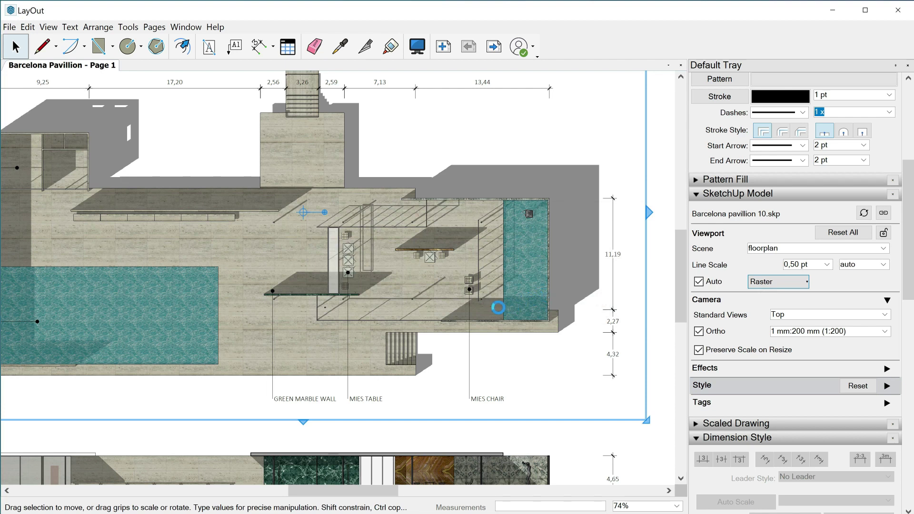
- Change the floor plan viewport's render mode from Vector to Hybrid and accept the notice
scroll(501, 288, up, 3)
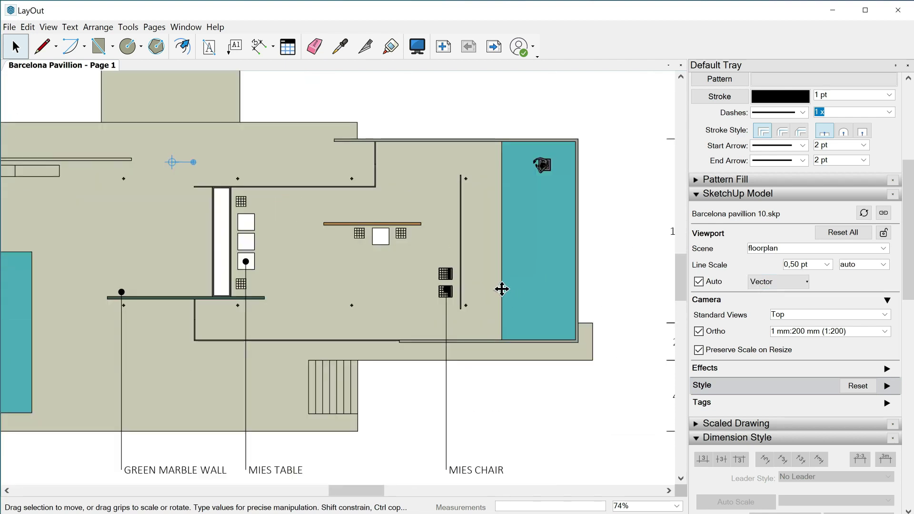
scroll(501, 288, up, 4)
click(780, 281)
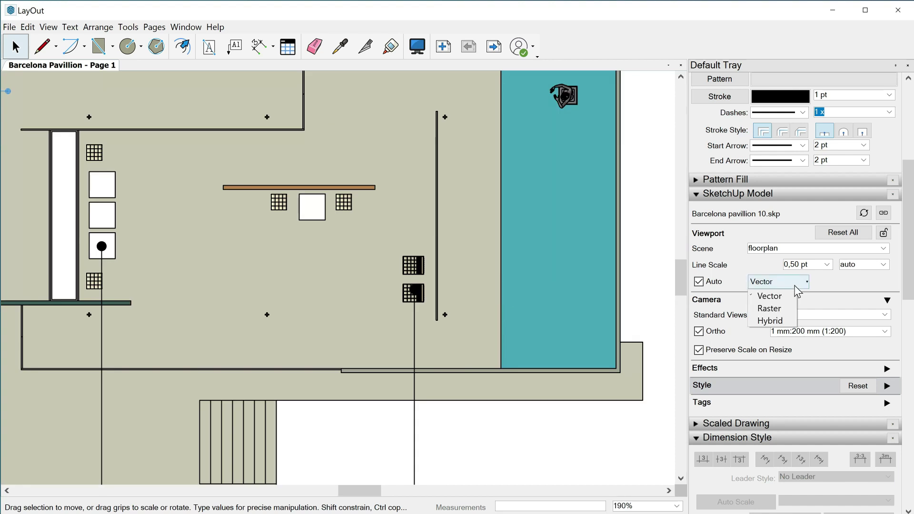
click(770, 321)
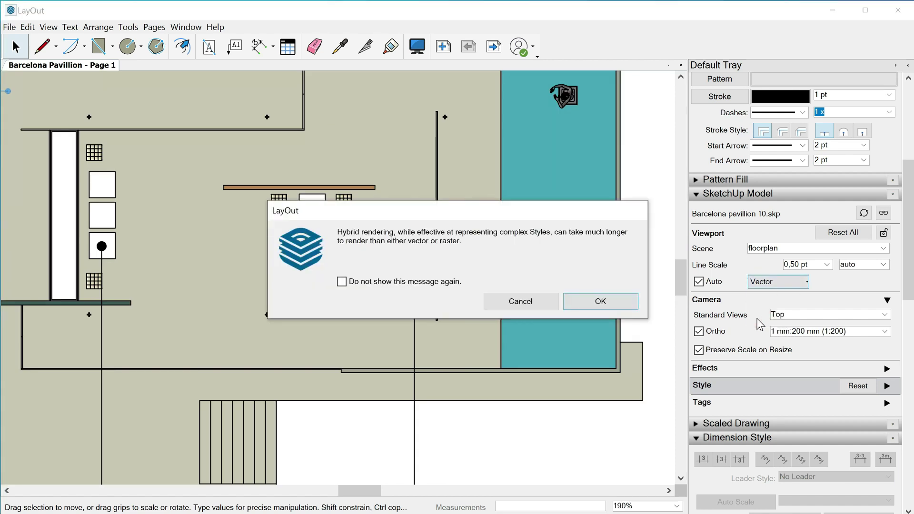
click(600, 301)
scroll(463, 326, up, 3)
scroll(463, 324, down, 5)
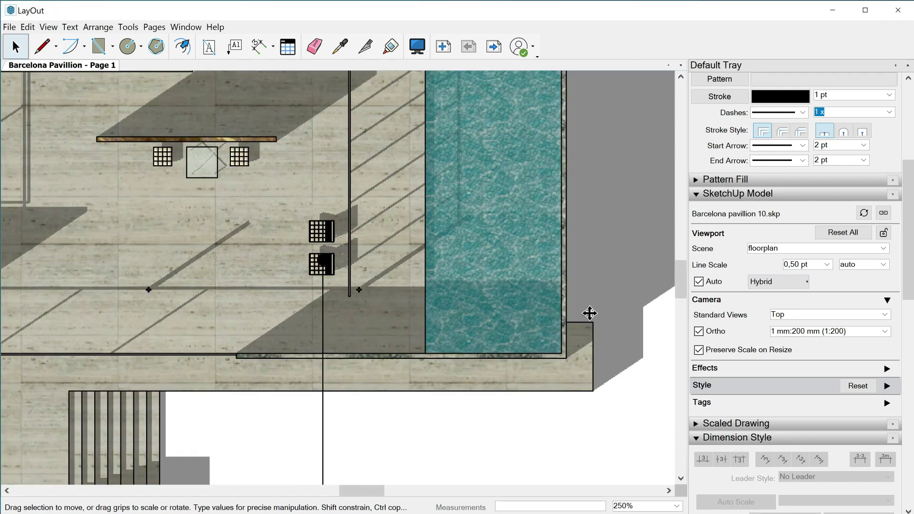
scroll(77, 324, up, 1)
scroll(58, 316, up, 2)
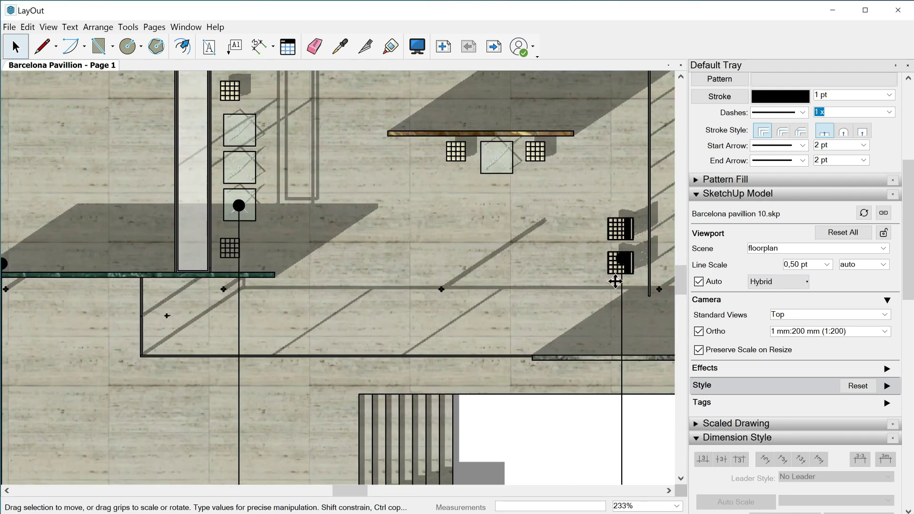
- Reduce the floor plan line scale from 0,50 pt to 0,20 pt, then to 0,10 pt
click(828, 265)
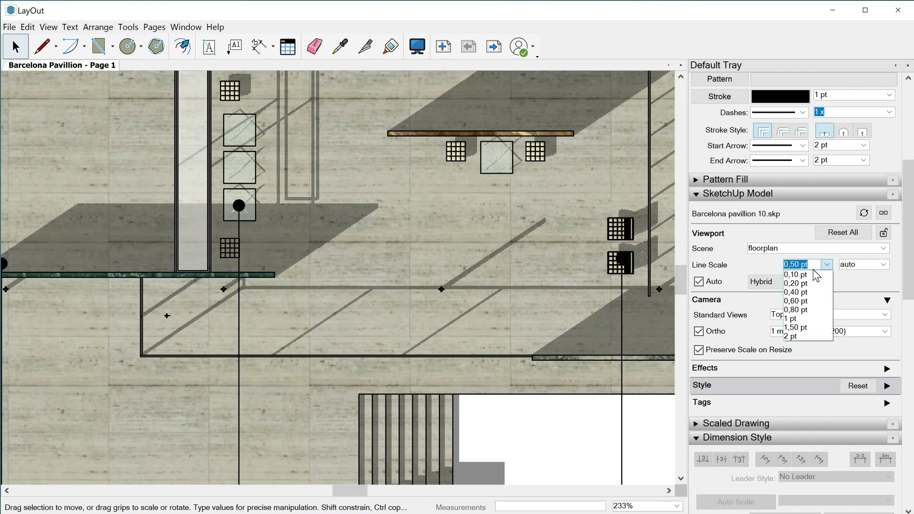
click(814, 276)
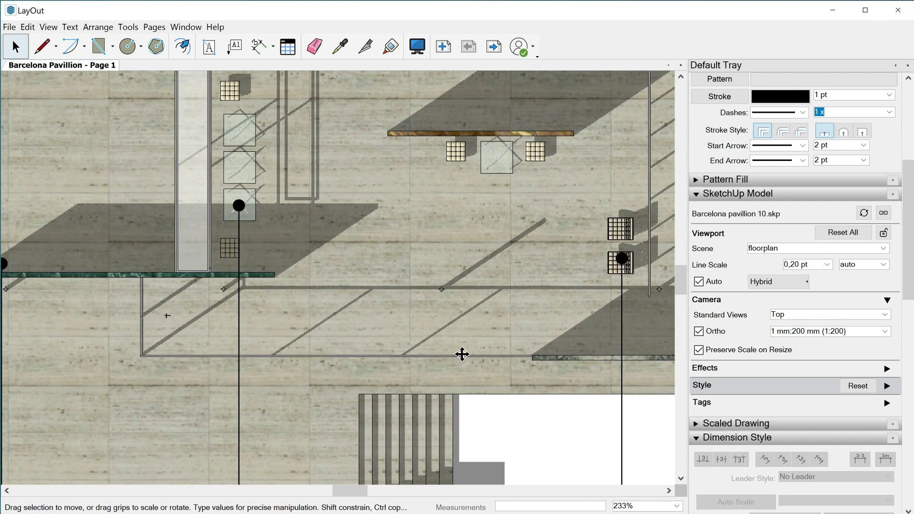
scroll(461, 354, down, 5)
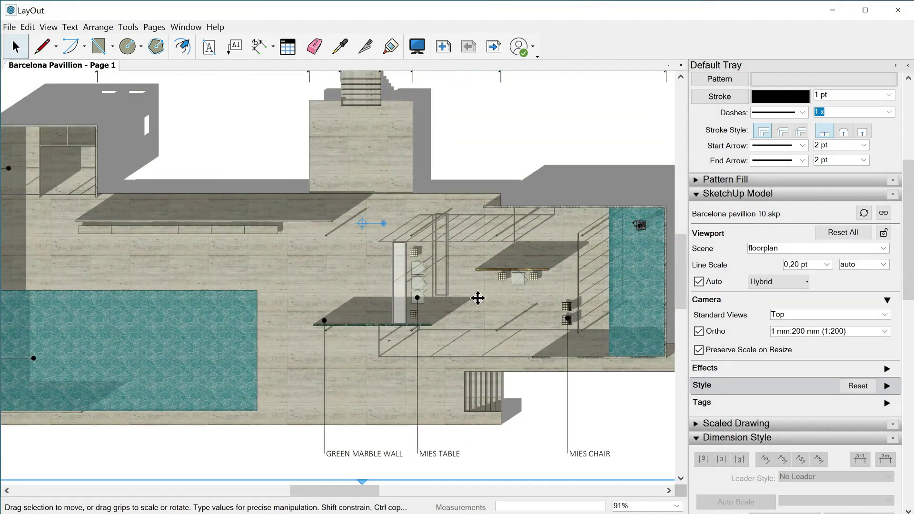
scroll(460, 300, up, 3)
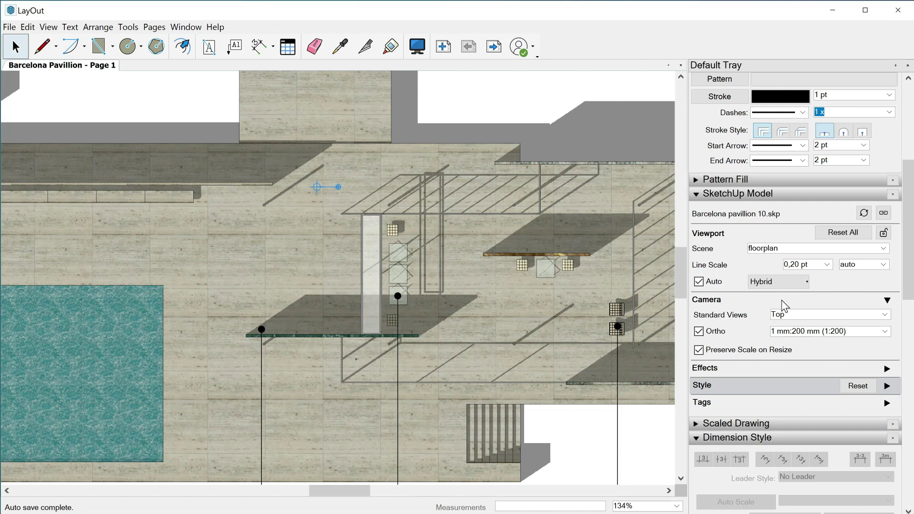
click(827, 265)
click(802, 273)
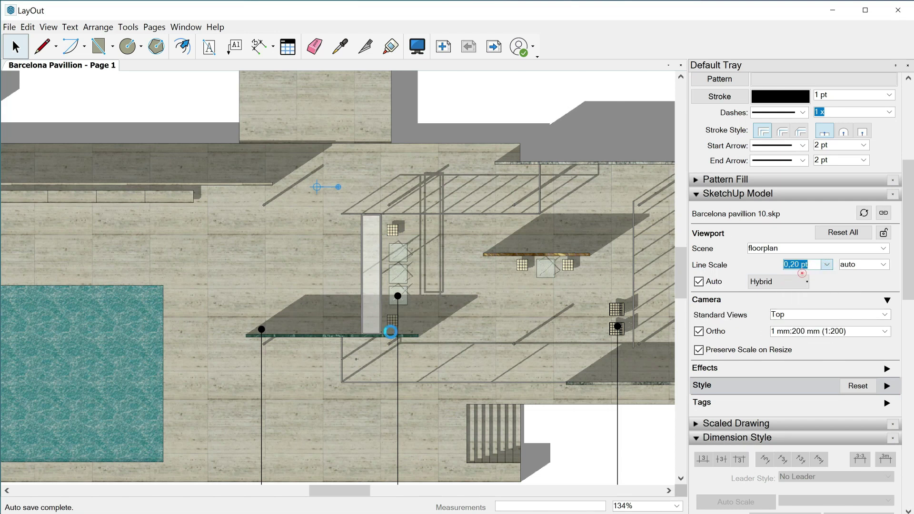
- Lock the floor plan viewport, then select the section elevation viewport and bring up its context menu
scroll(366, 312, down, 3)
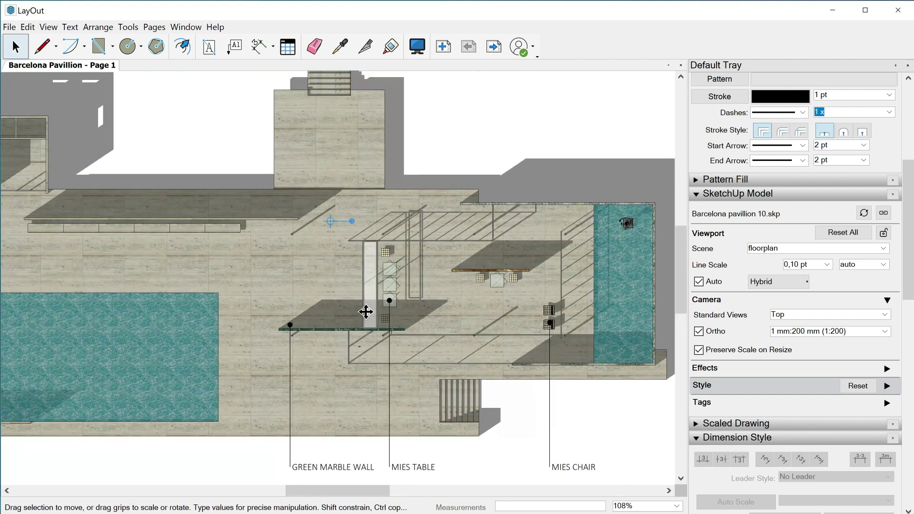
scroll(365, 311, down, 4)
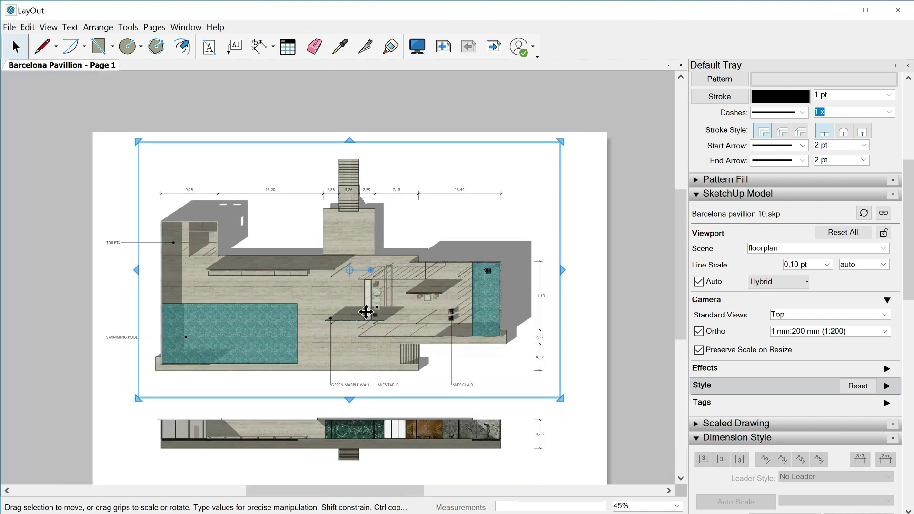
right_click(142, 179)
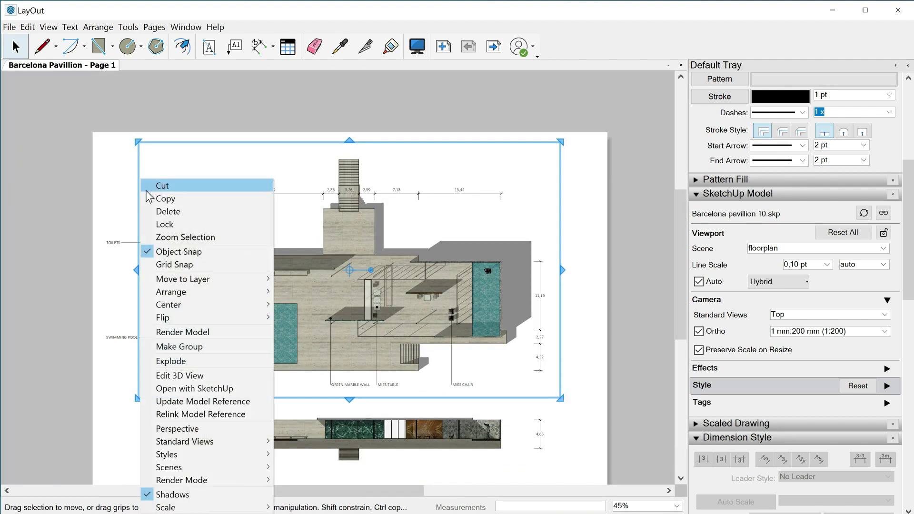
click(163, 225)
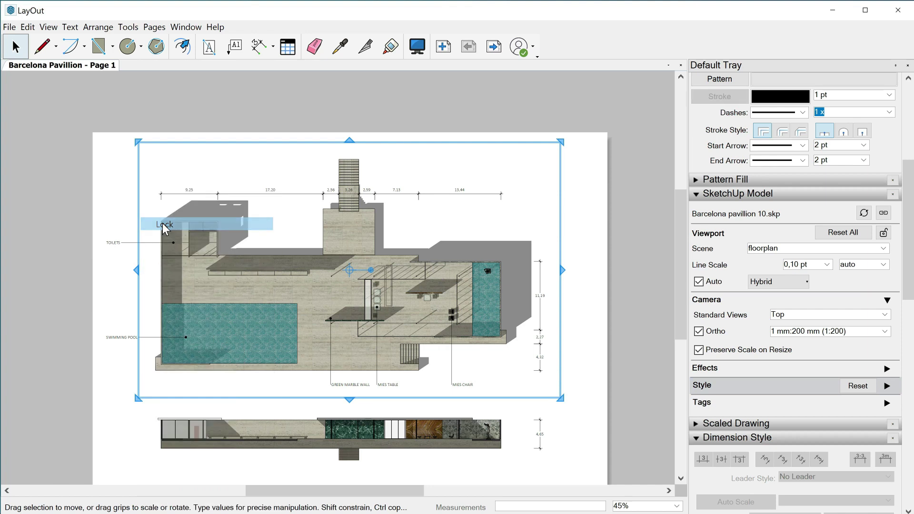
click(165, 425)
right_click(170, 422)
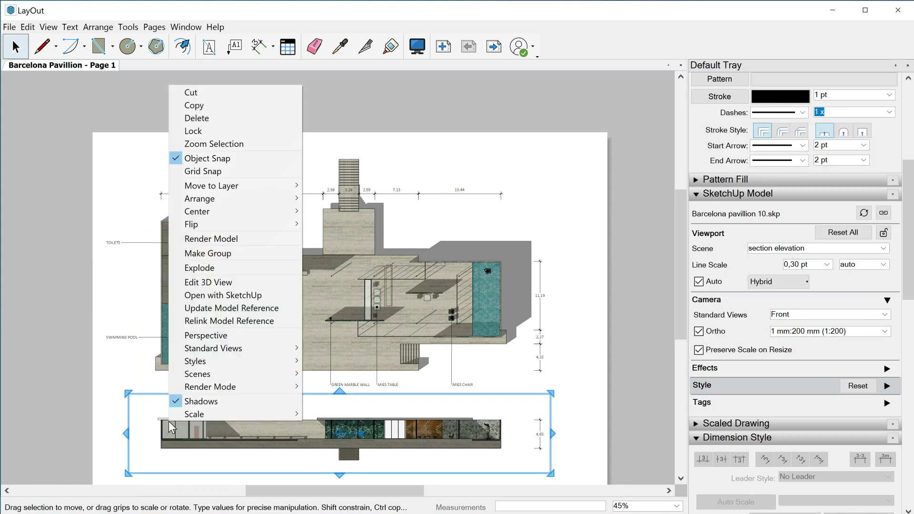
- Lock the section elevation viewport, save the Barcelona Pavillion document, and deselect everything
click(192, 131)
click(9, 27)
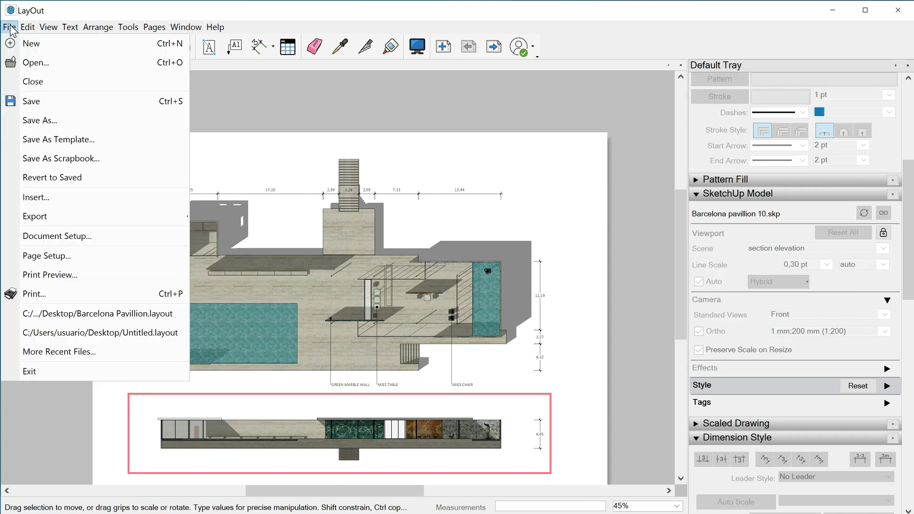
click(31, 101)
click(585, 387)
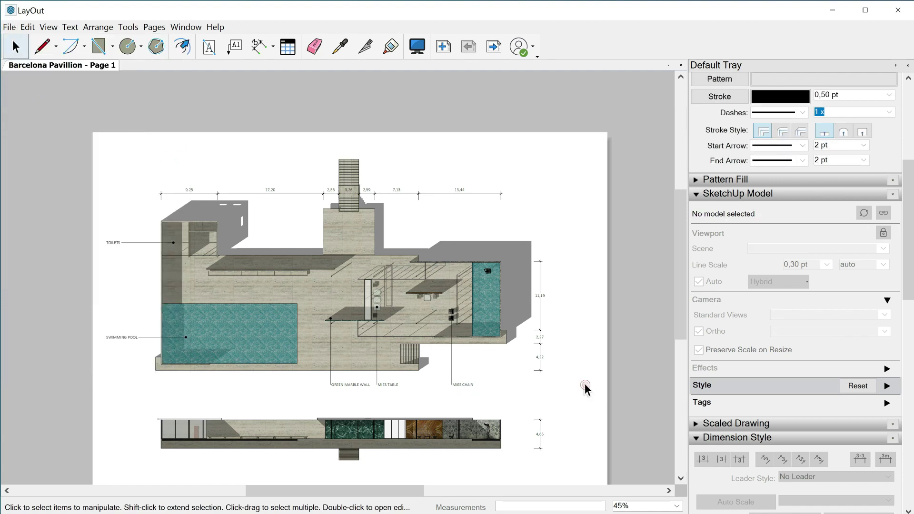